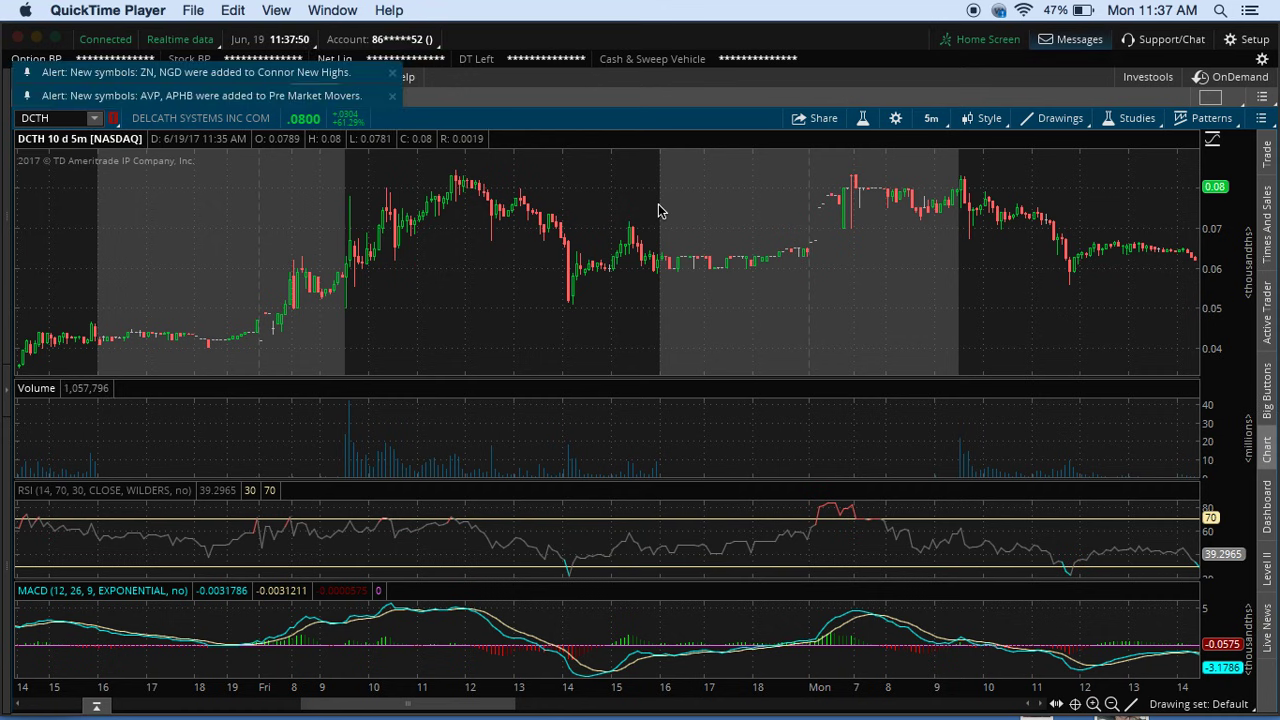
pyautogui.press('XF86AudioMute')
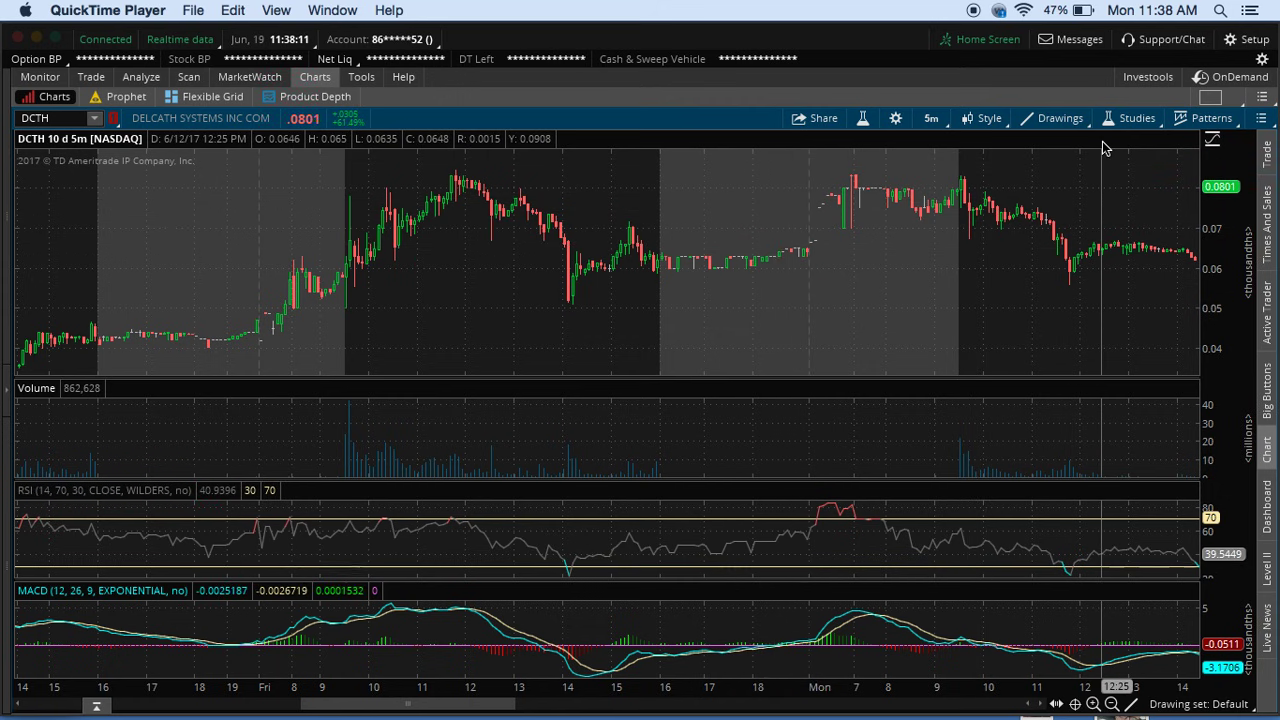
# - Add the VWAP study to the price section of the DCTH chart and apply it
pyautogui.click(1135, 121)
pyautogui.click(1135, 121)
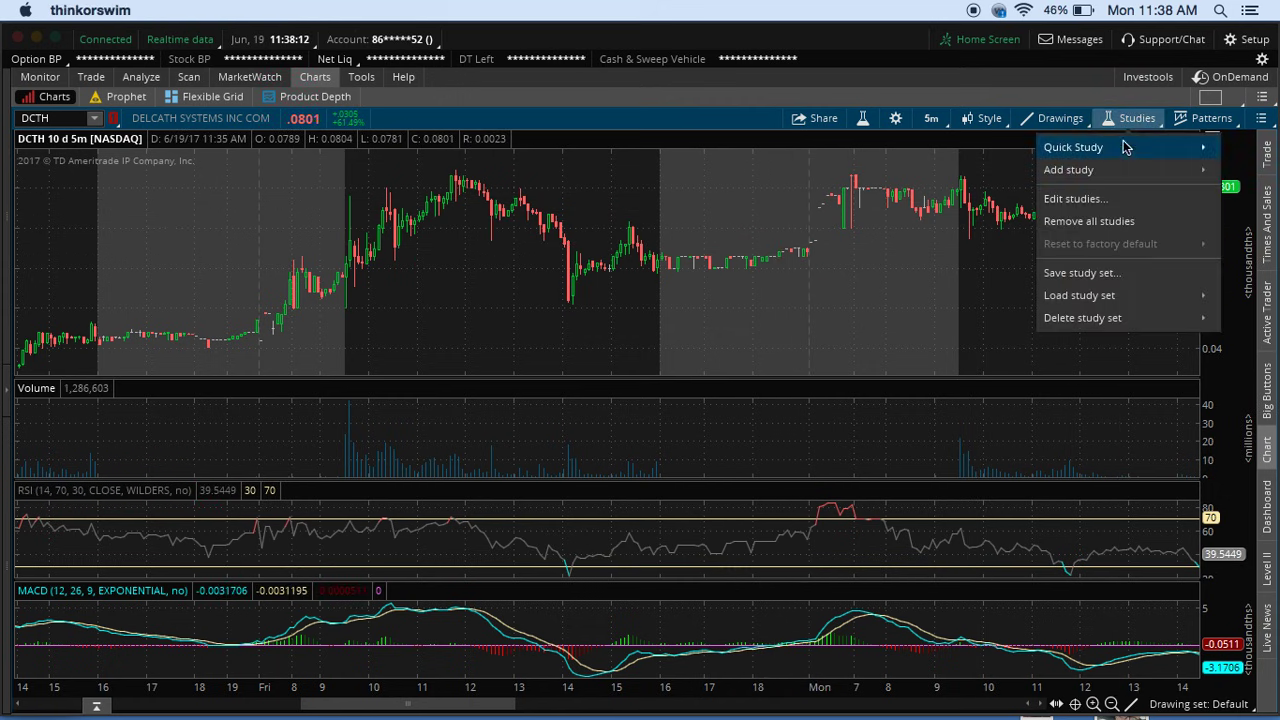
pyautogui.click(1070, 199)
pyautogui.click(406, 210)
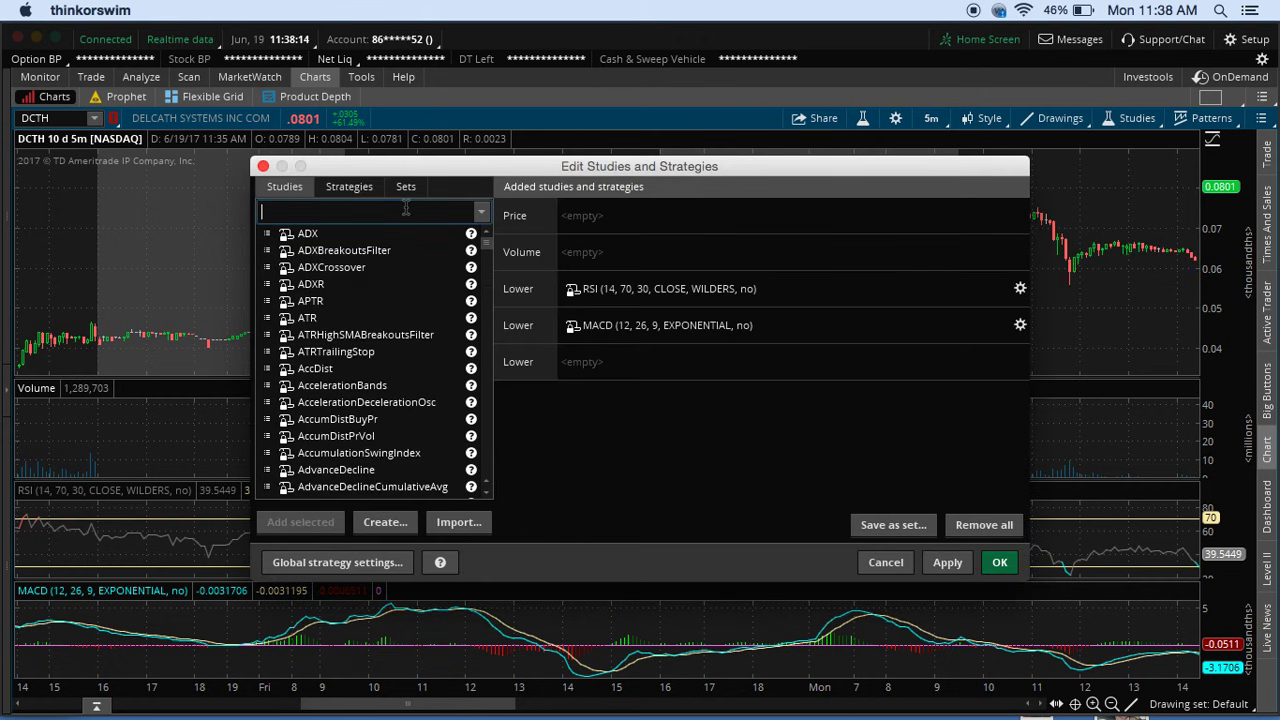
pyautogui.write('vwap')
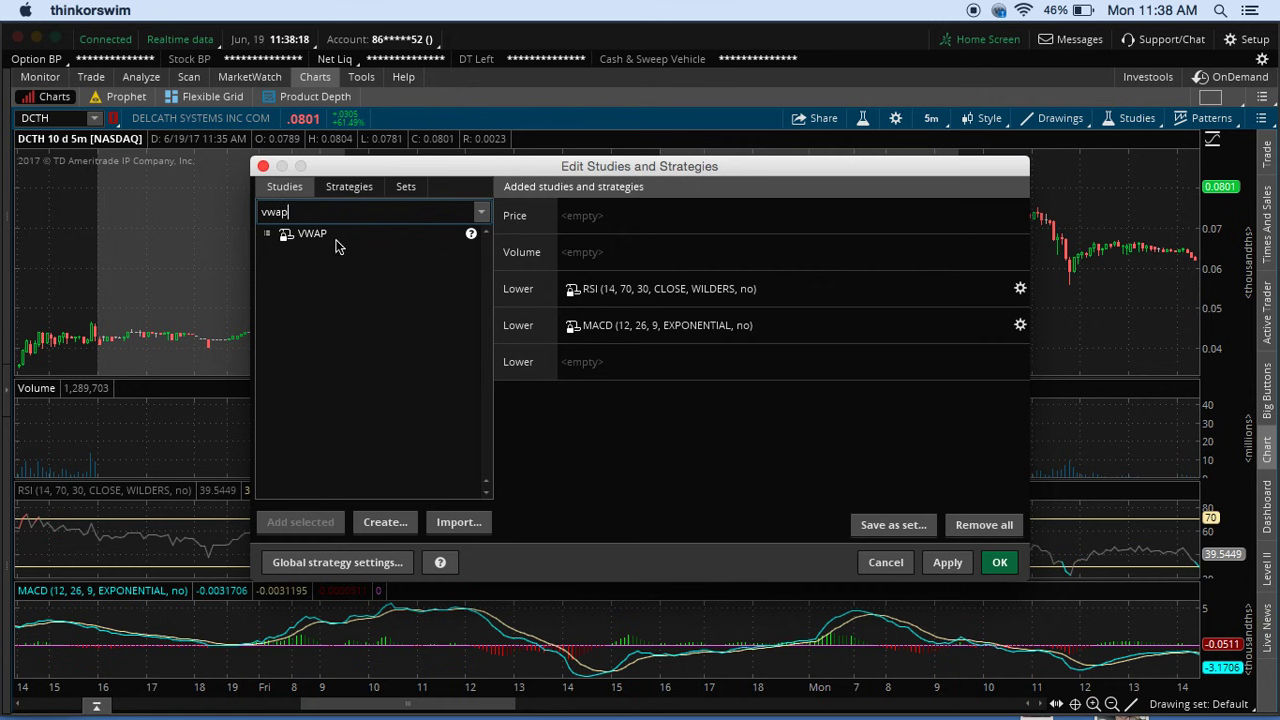
pyautogui.doubleClick(331, 235)
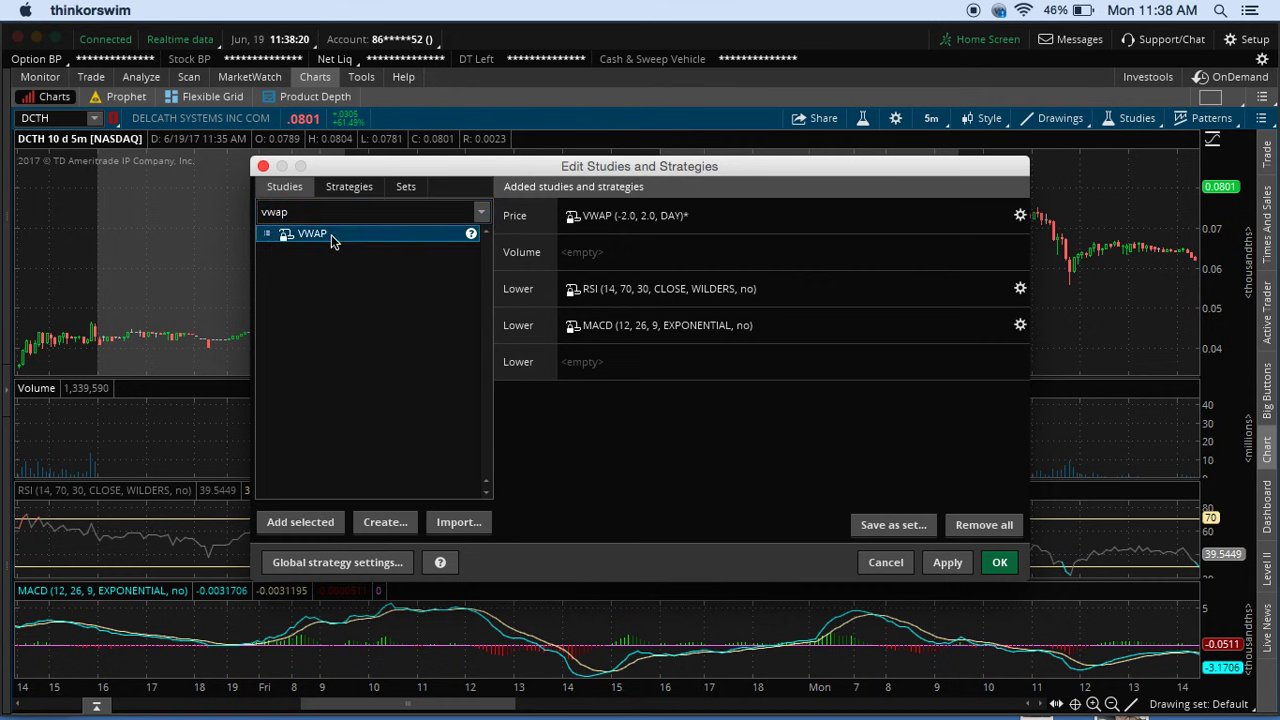
pyautogui.click(612, 220)
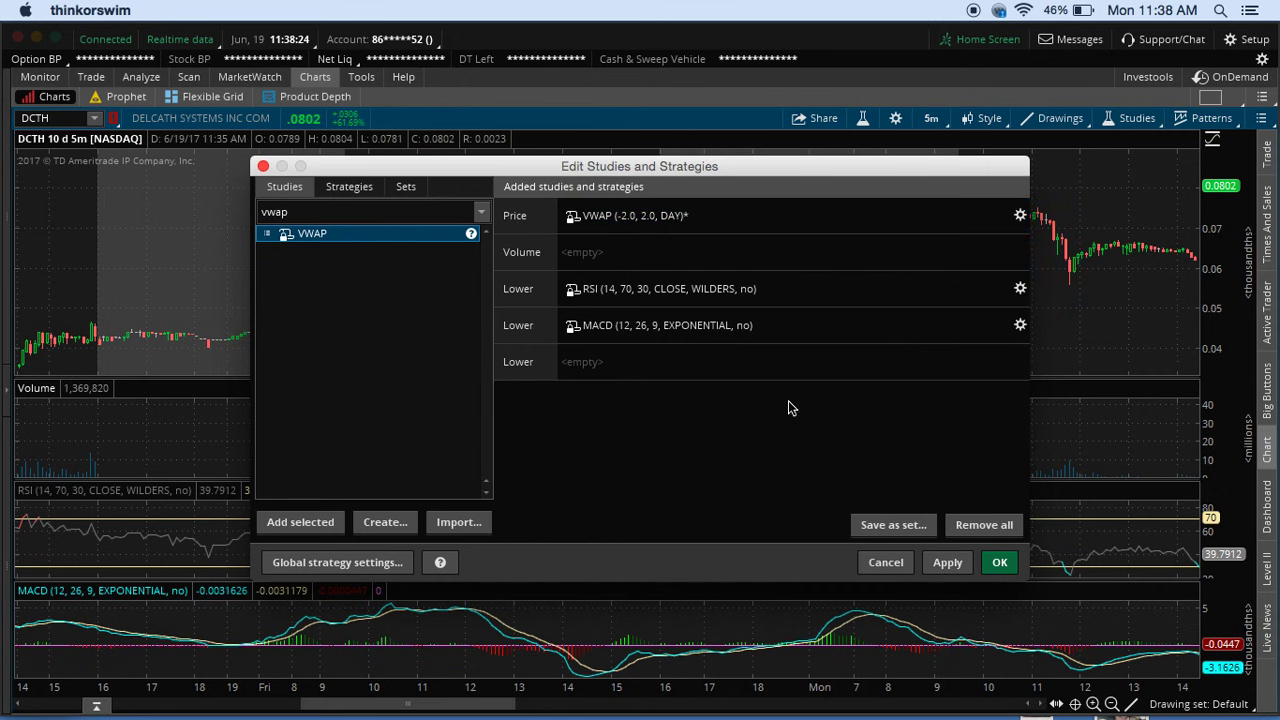
pyautogui.click(947, 564)
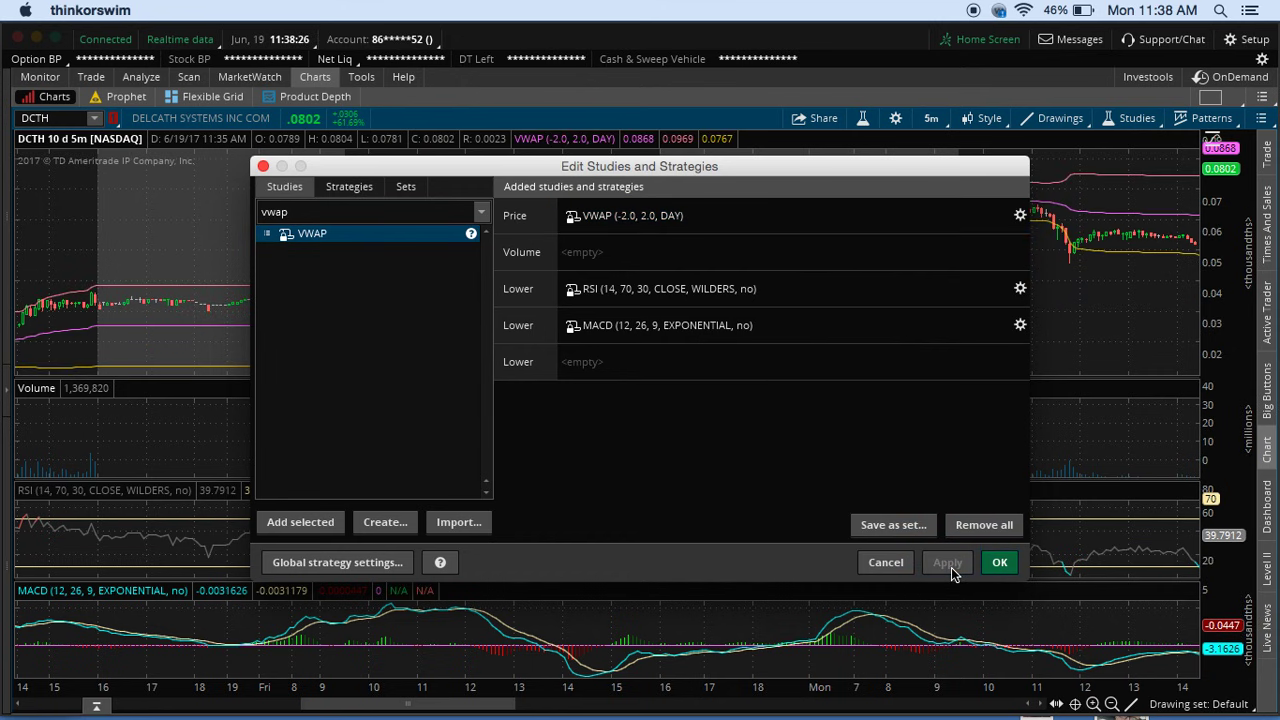
pyautogui.click(1008, 567)
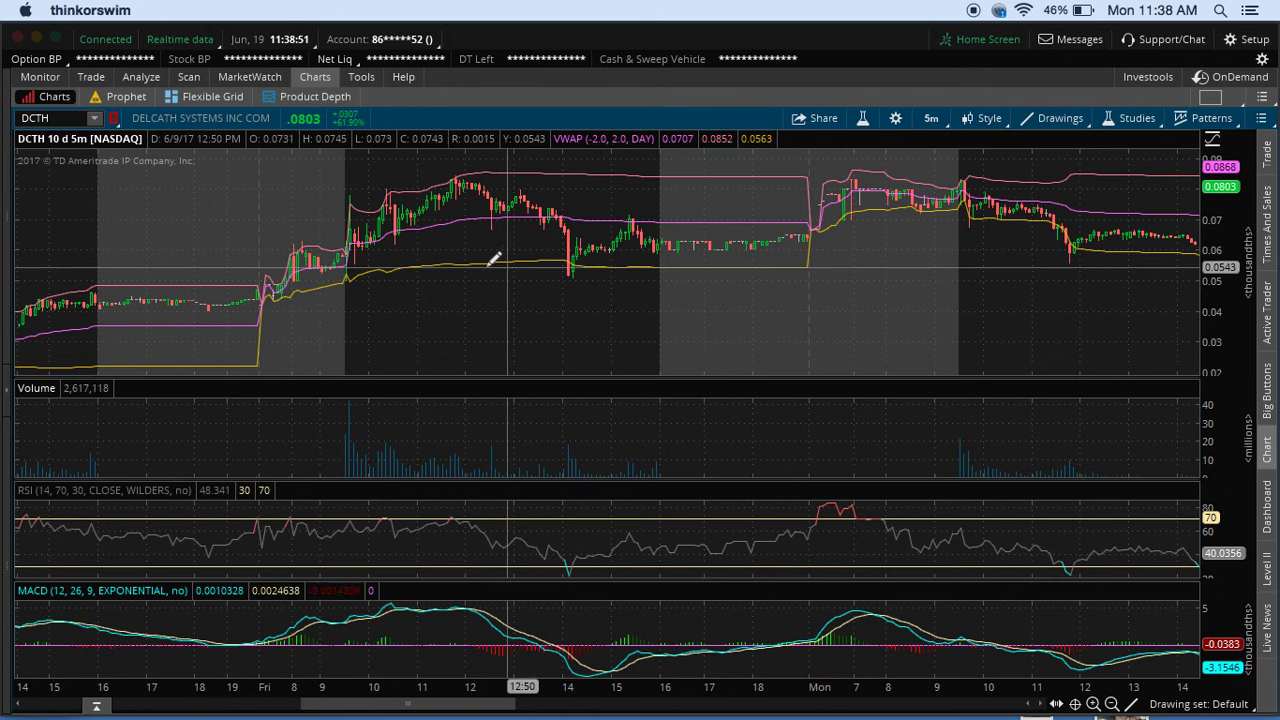
# - Turn off the plots of the VWAP study's UpperBand and LowerBand in its customization settings
pyautogui.click(1120, 118)
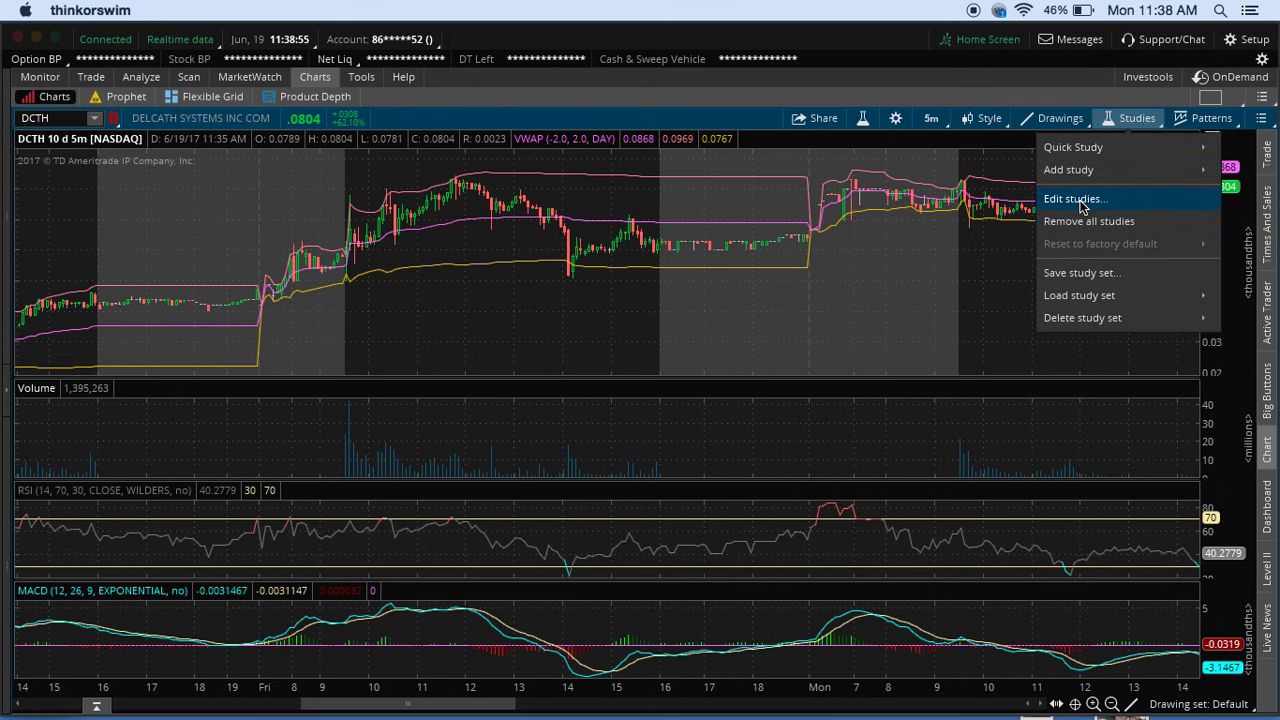
pyautogui.click(1078, 205)
pyautogui.click(565, 226)
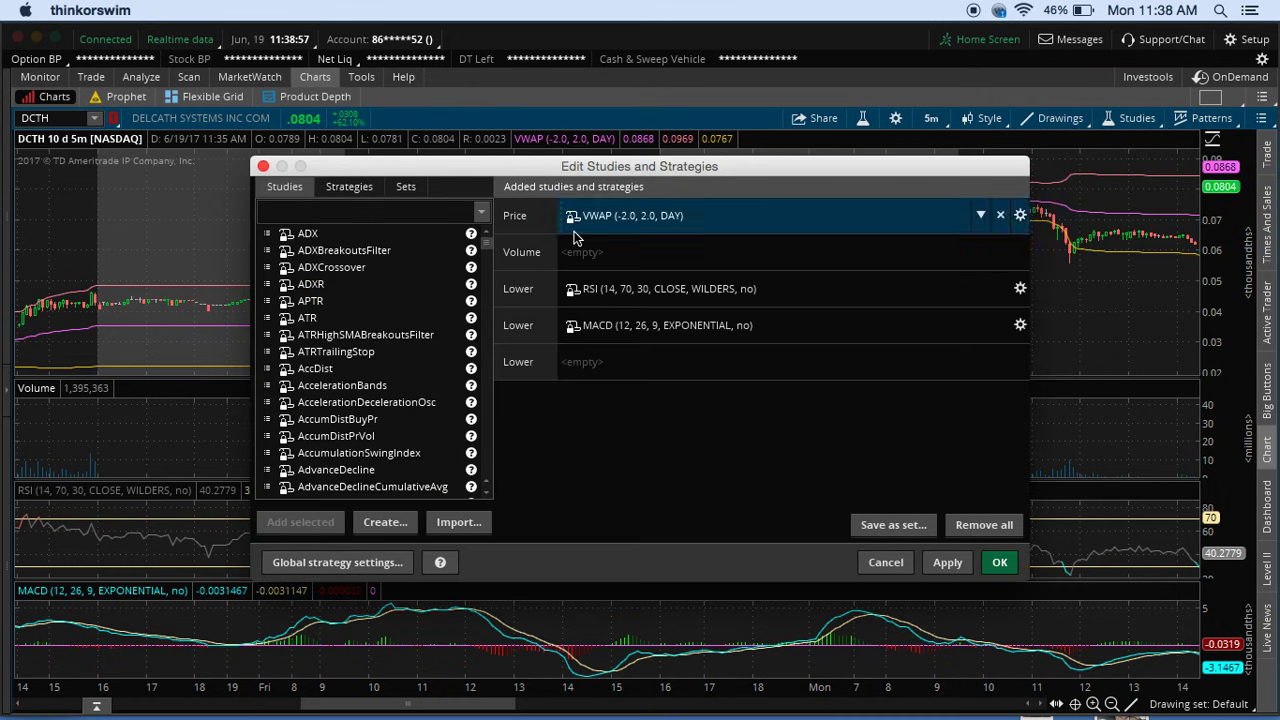
pyautogui.doubleClick(610, 218)
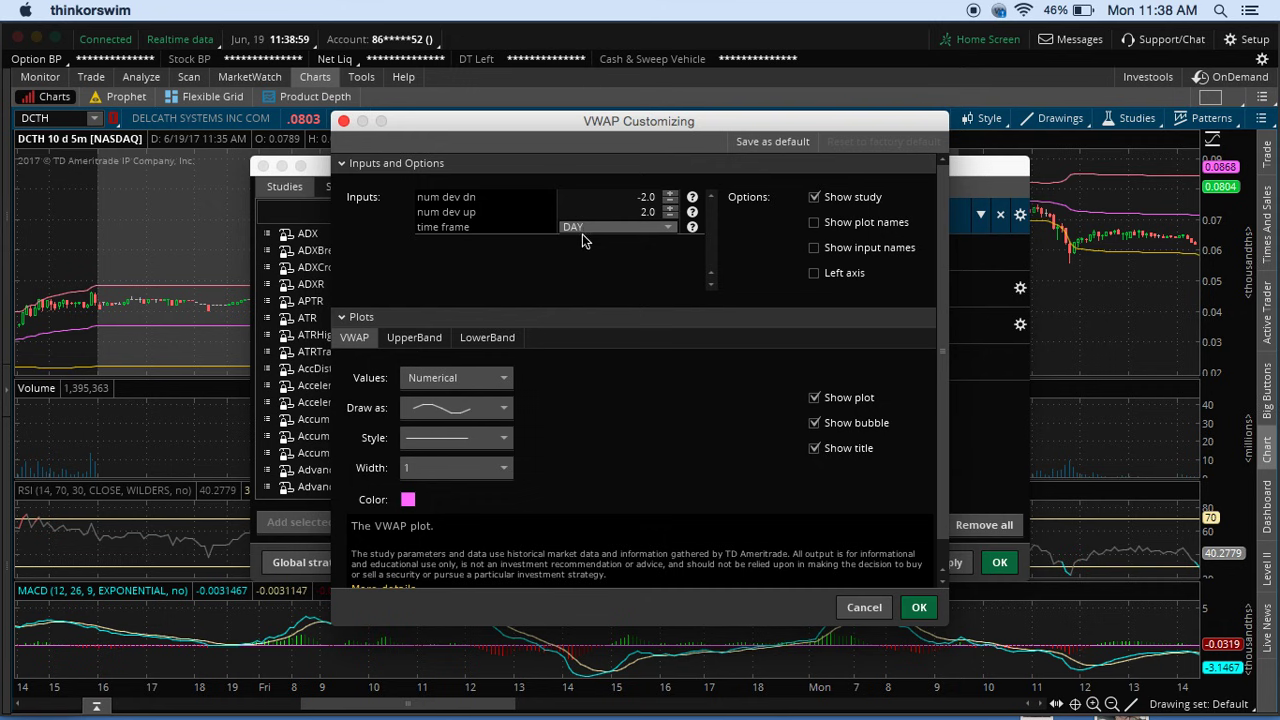
pyautogui.click(413, 342)
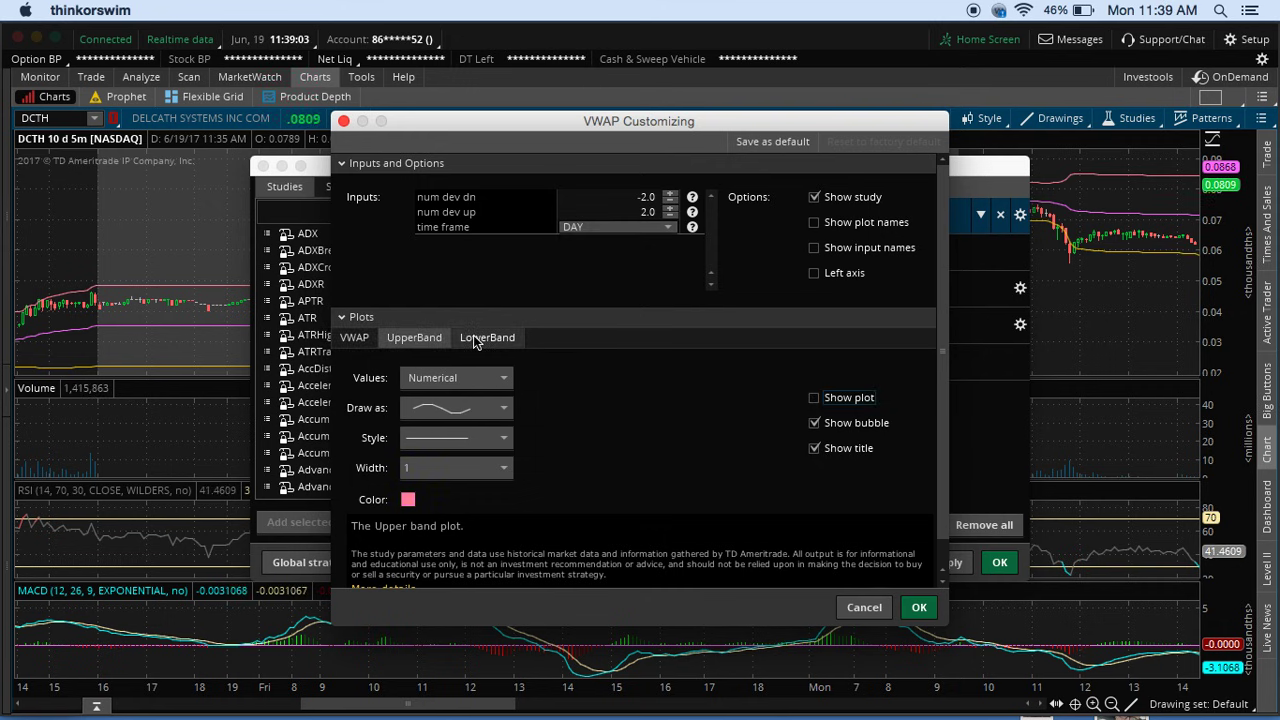
pyautogui.click(476, 340)
pyautogui.click(804, 398)
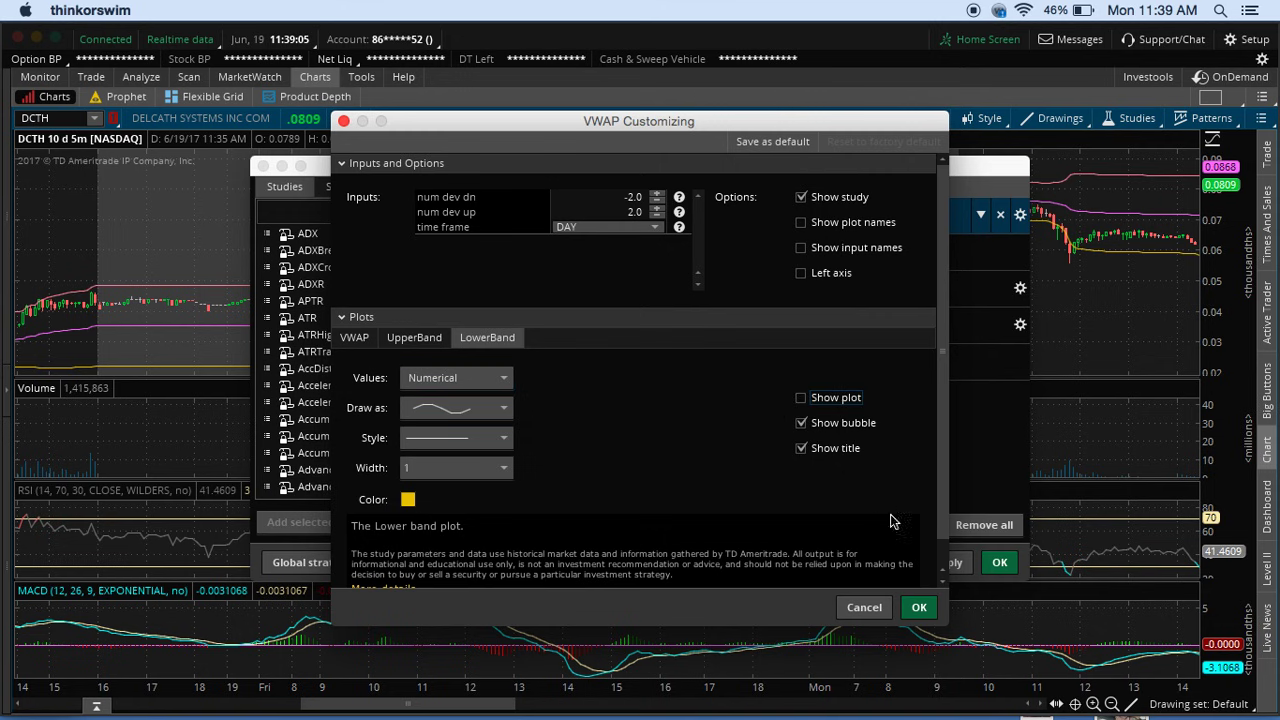
pyautogui.click(924, 609)
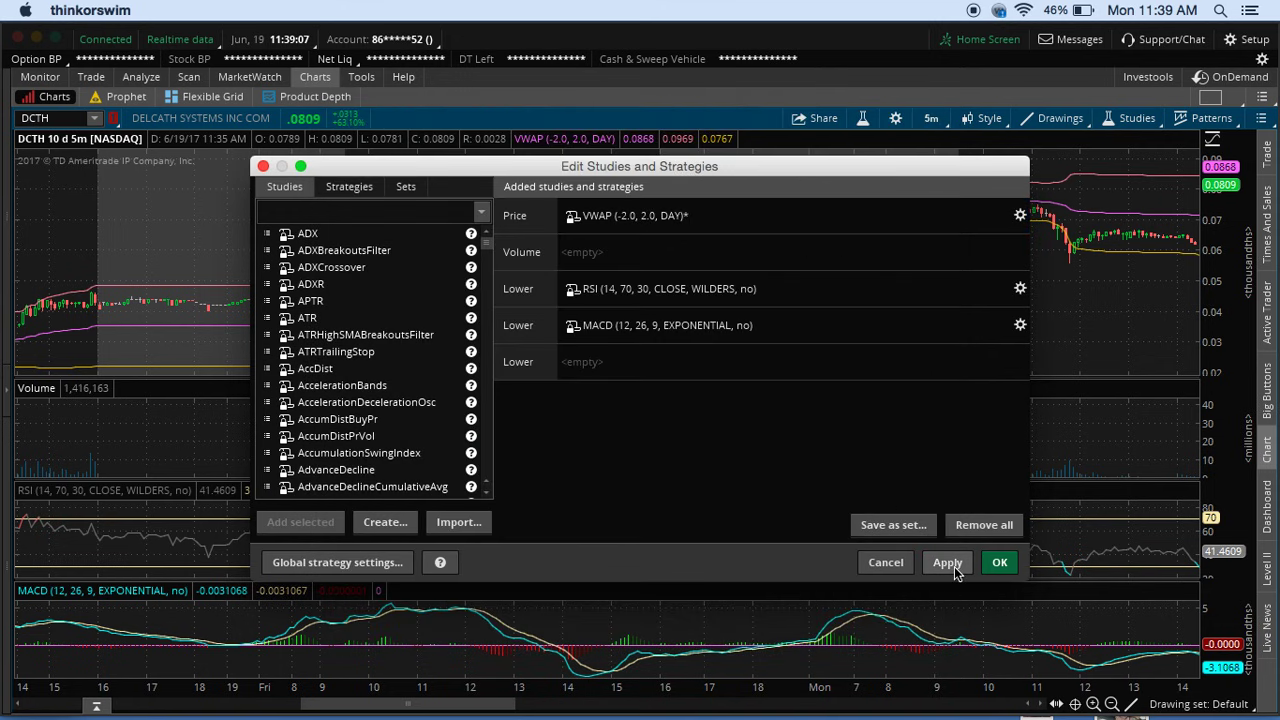
# - Recheck the VWAP customization settings and apply the edited study to the chart
pyautogui.click(954, 566)
pyautogui.doubleClick(624, 212)
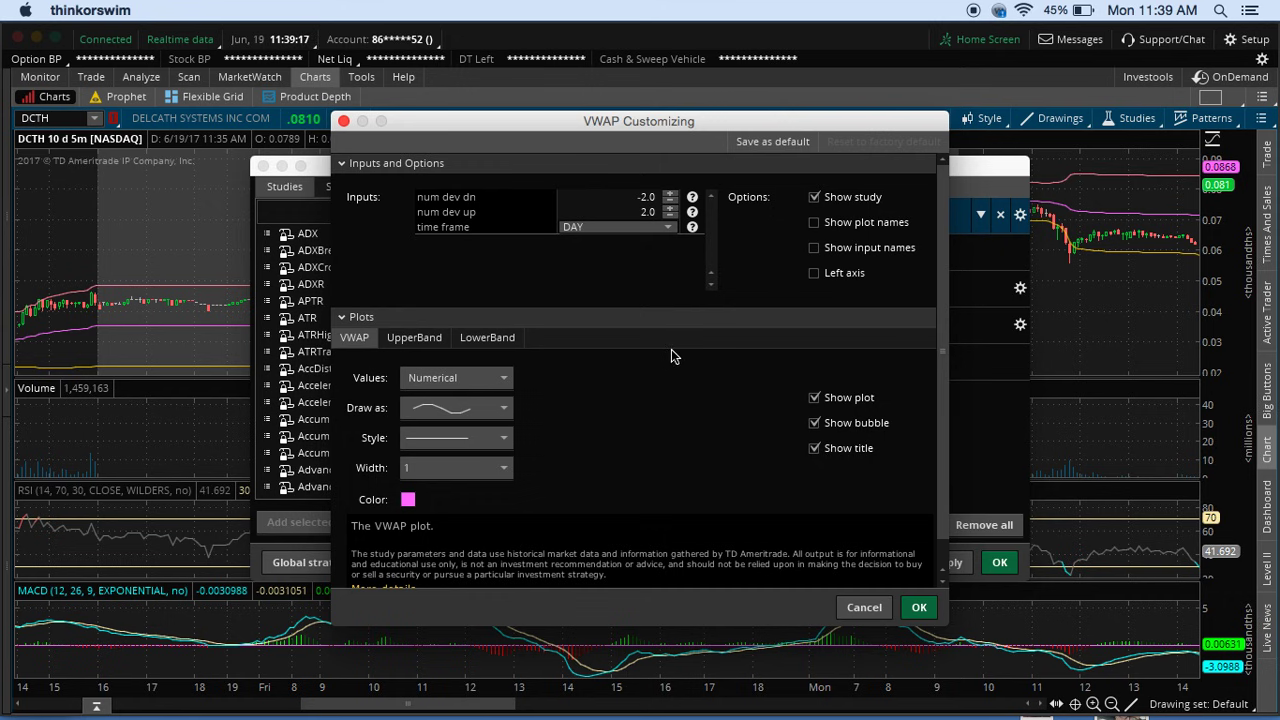
pyautogui.click(919, 608)
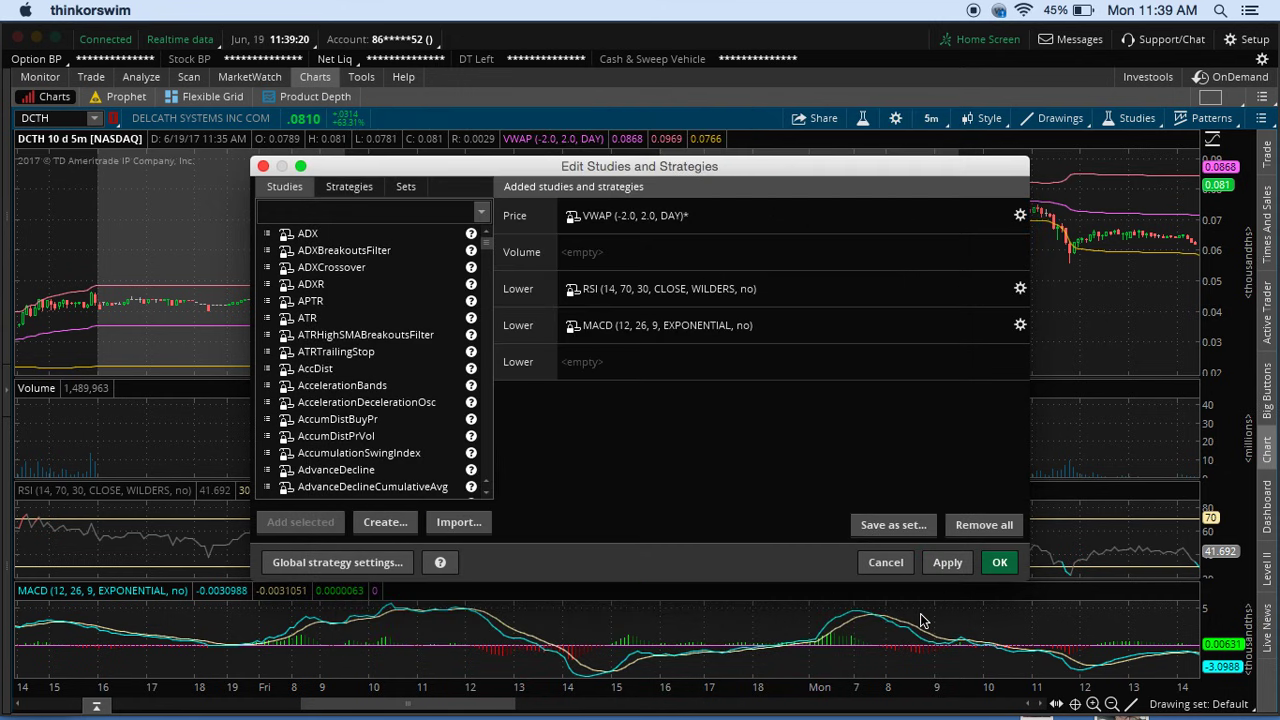
pyautogui.click(950, 566)
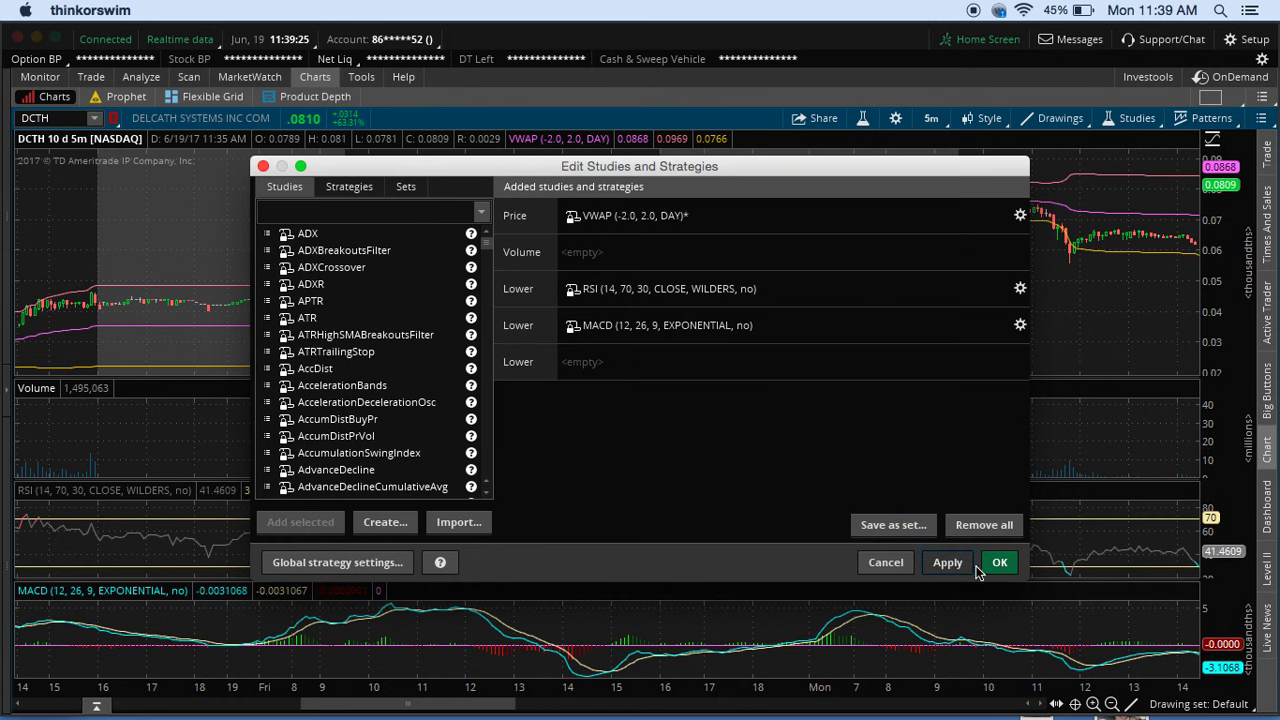
pyautogui.click(1000, 563)
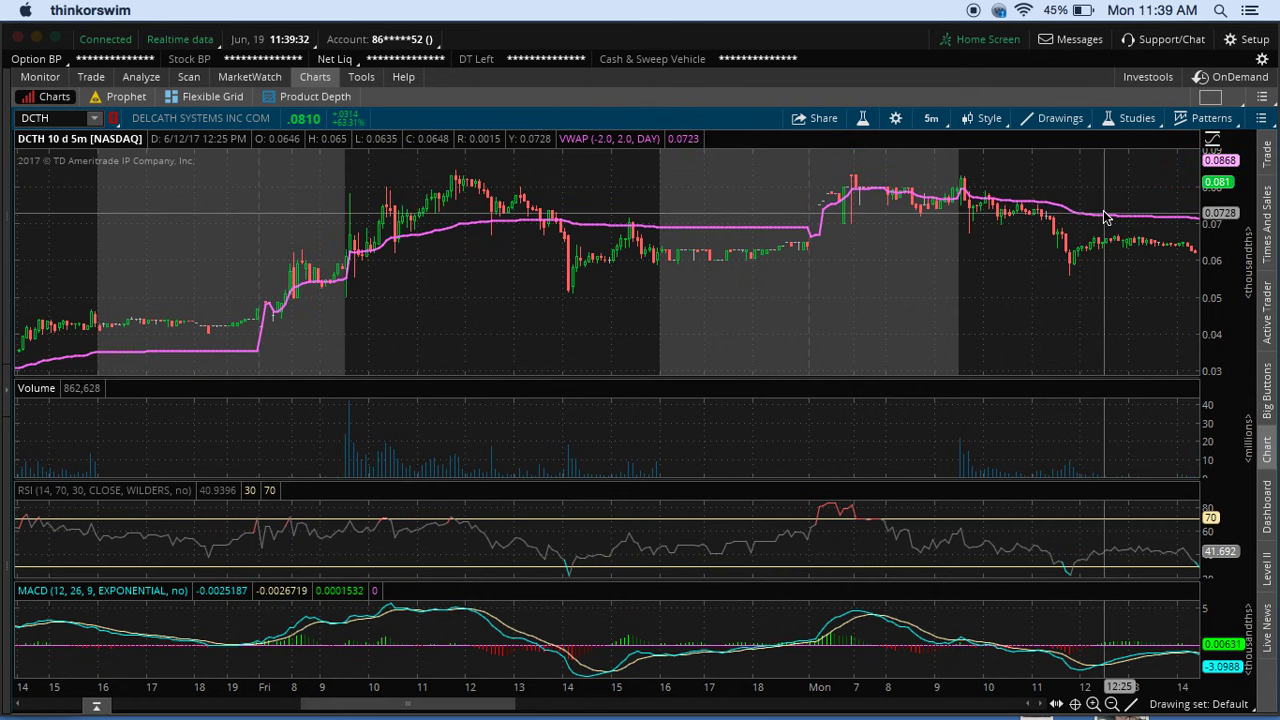
# - Change the VWAP plot's color to white and apply the edited study to the chart
pyautogui.click(1130, 118)
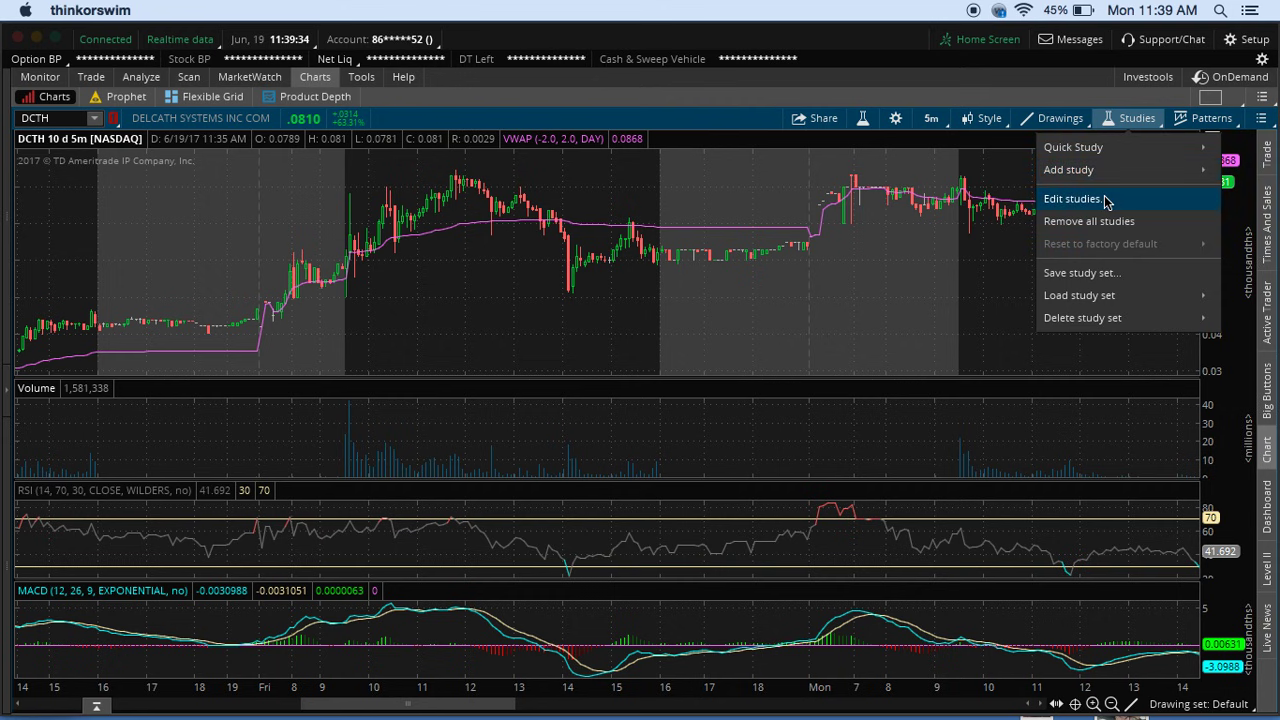
pyautogui.click(1072, 199)
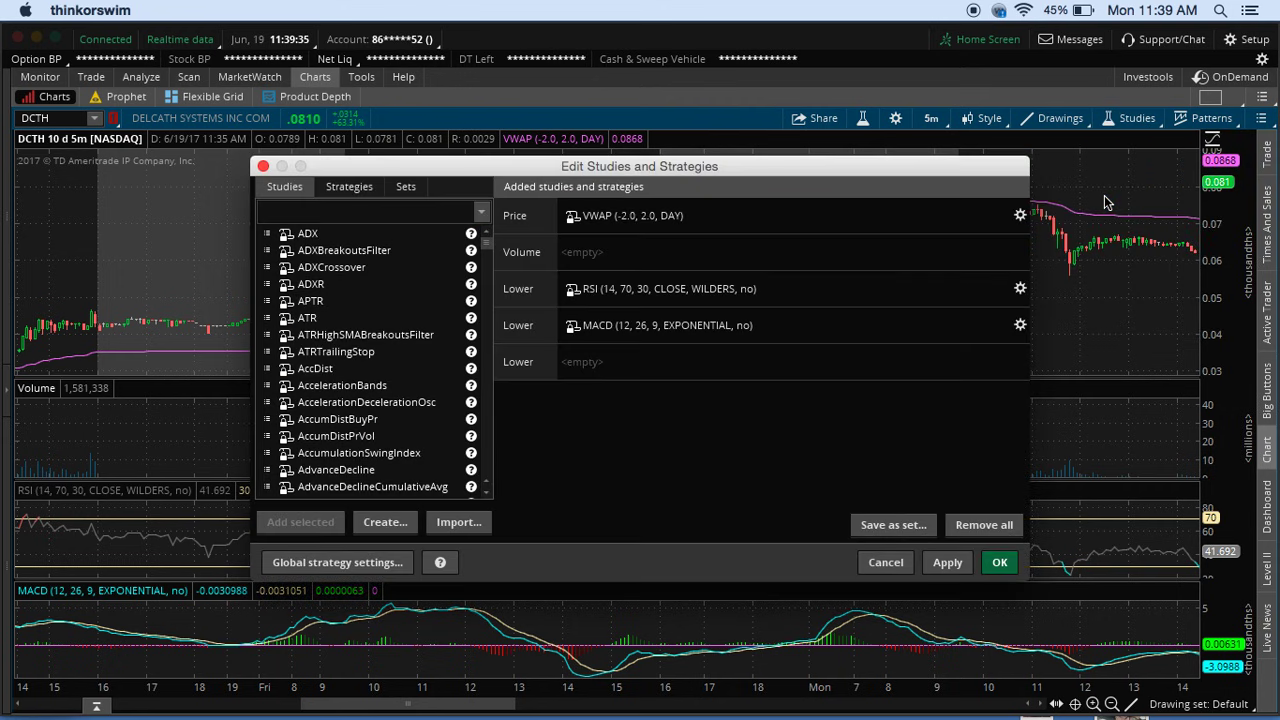
pyautogui.doubleClick(675, 219)
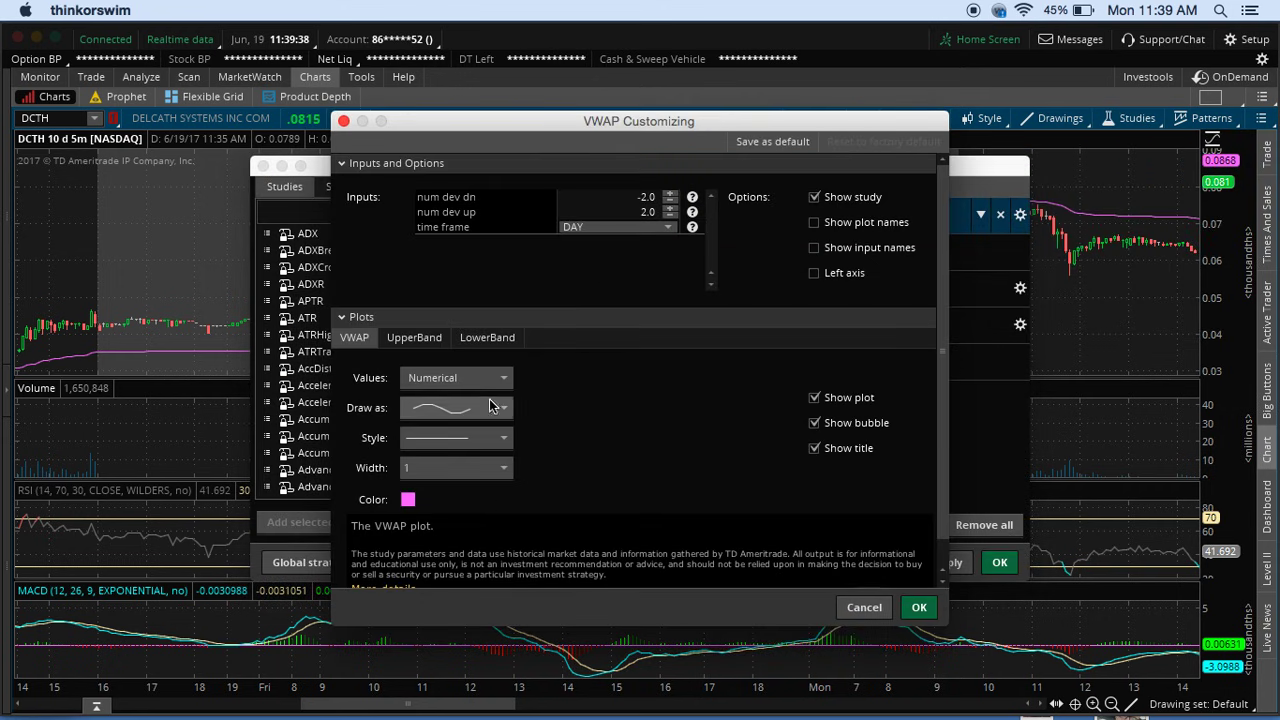
pyautogui.click(408, 499)
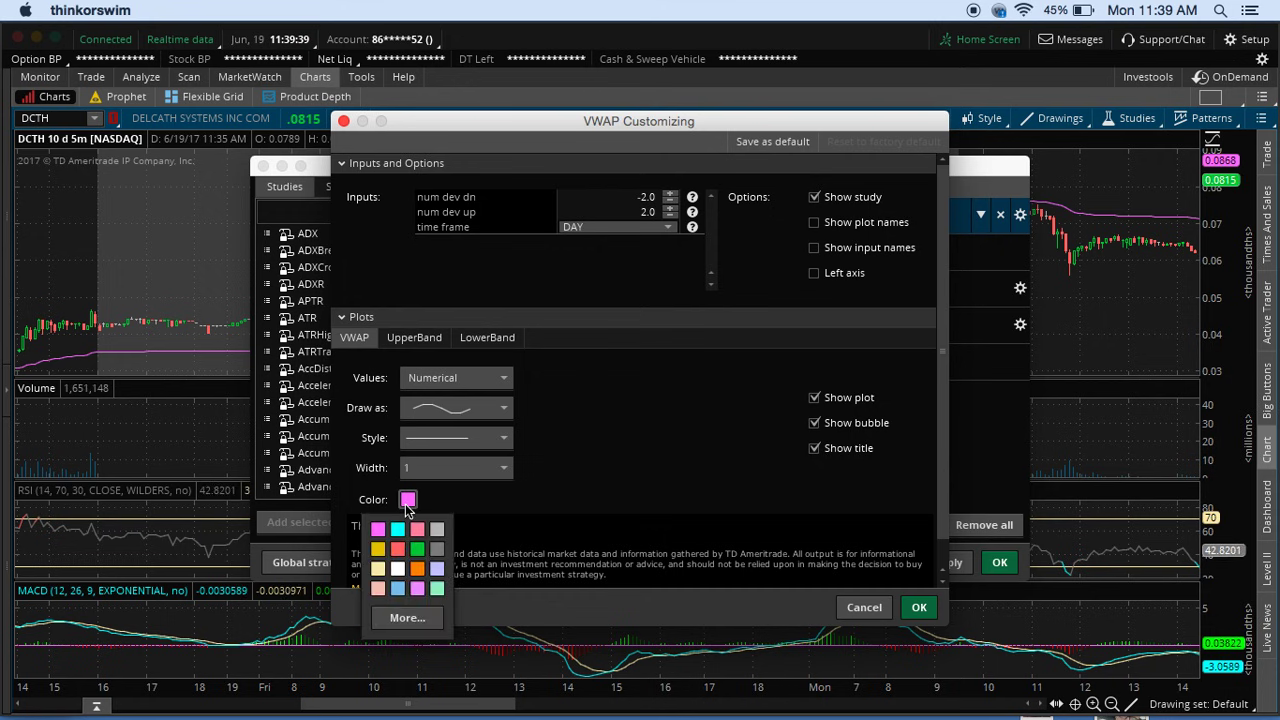
pyautogui.click(405, 578)
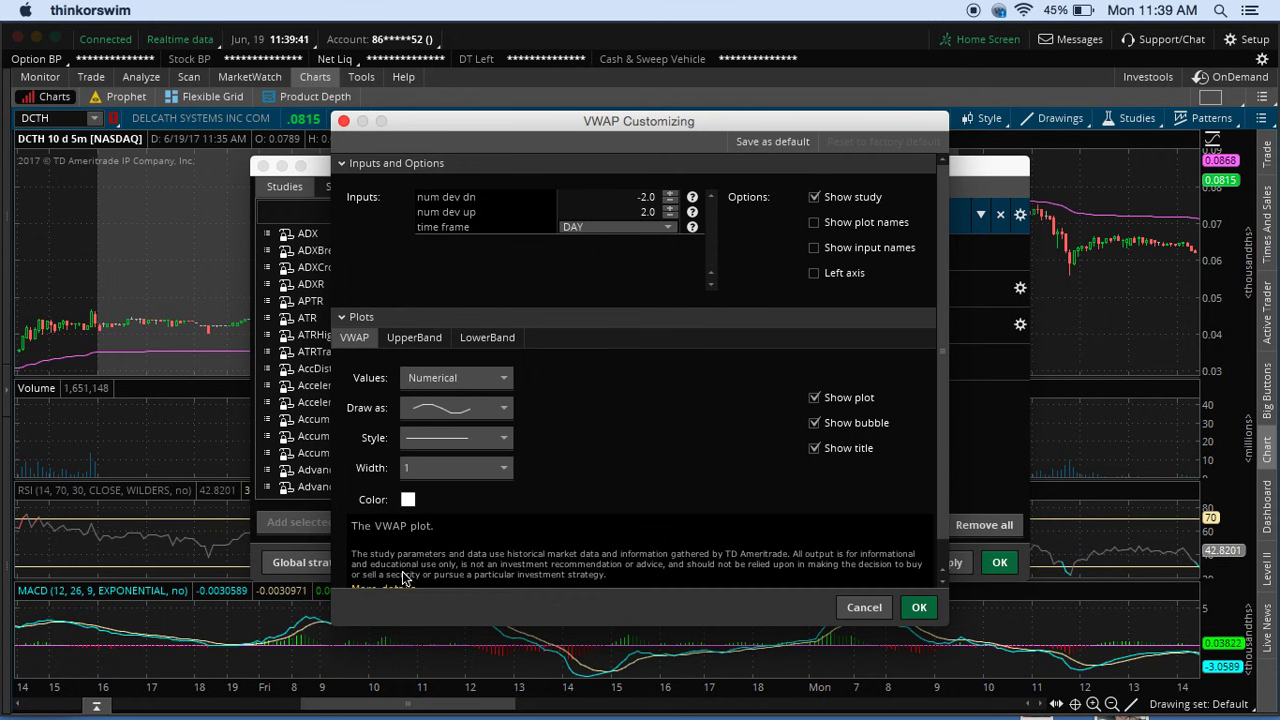
pyautogui.click(502, 440)
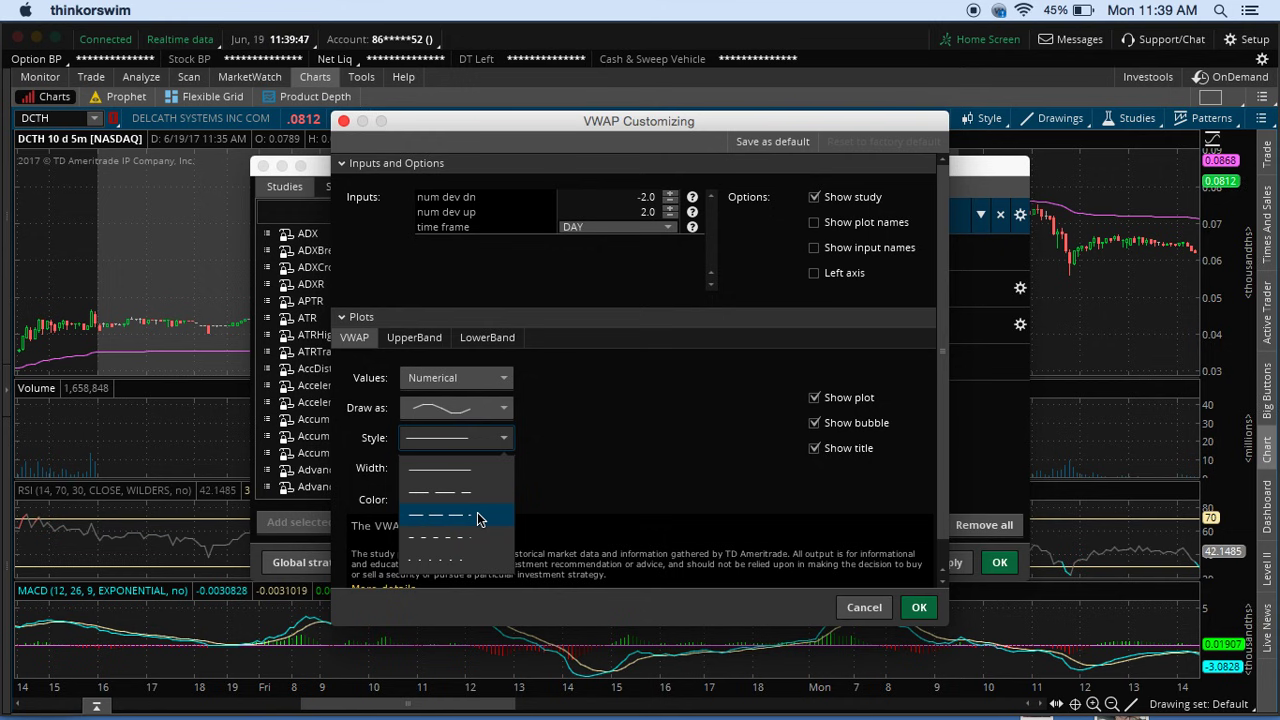
pyautogui.click(917, 607)
pyautogui.click(919, 607)
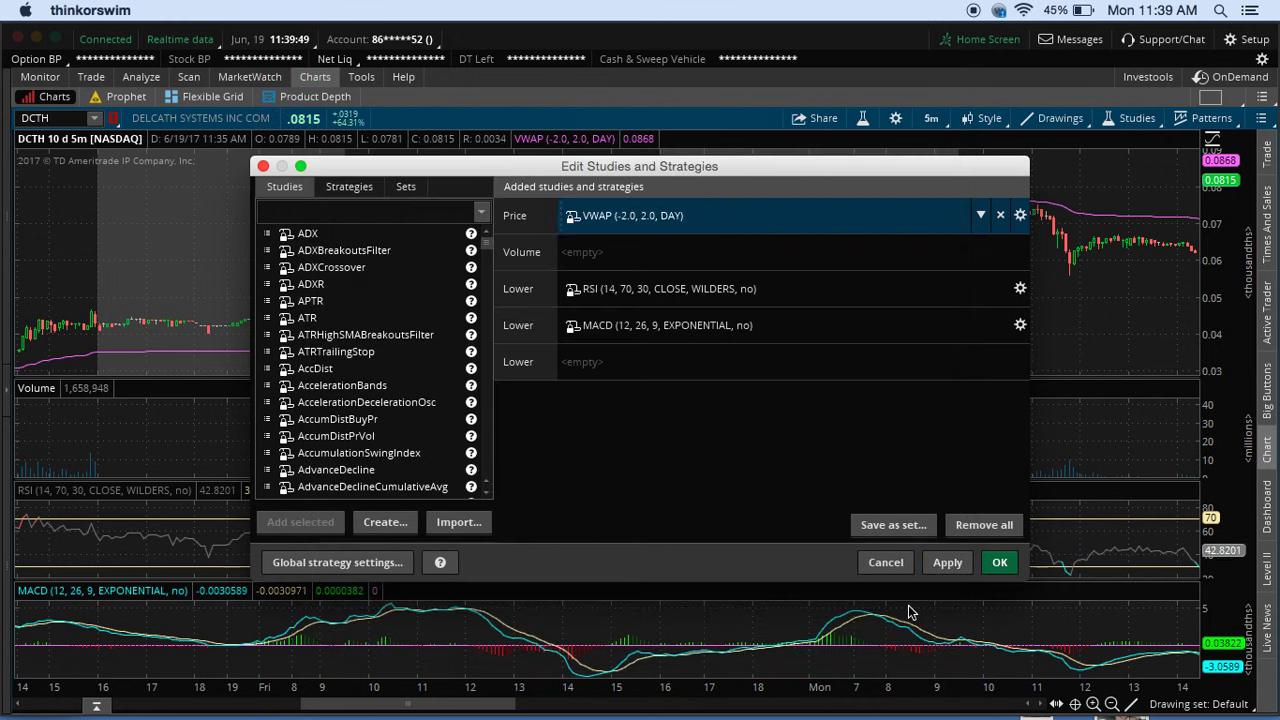
pyautogui.click(946, 564)
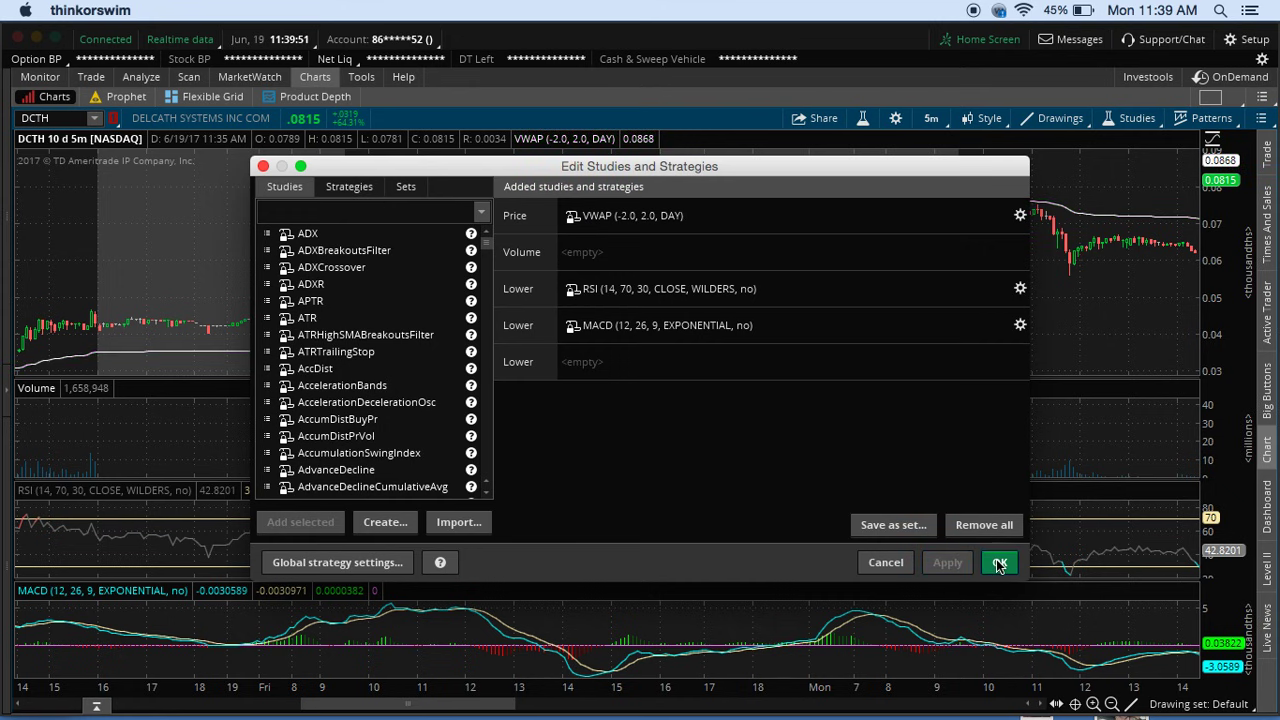
pyautogui.click(999, 564)
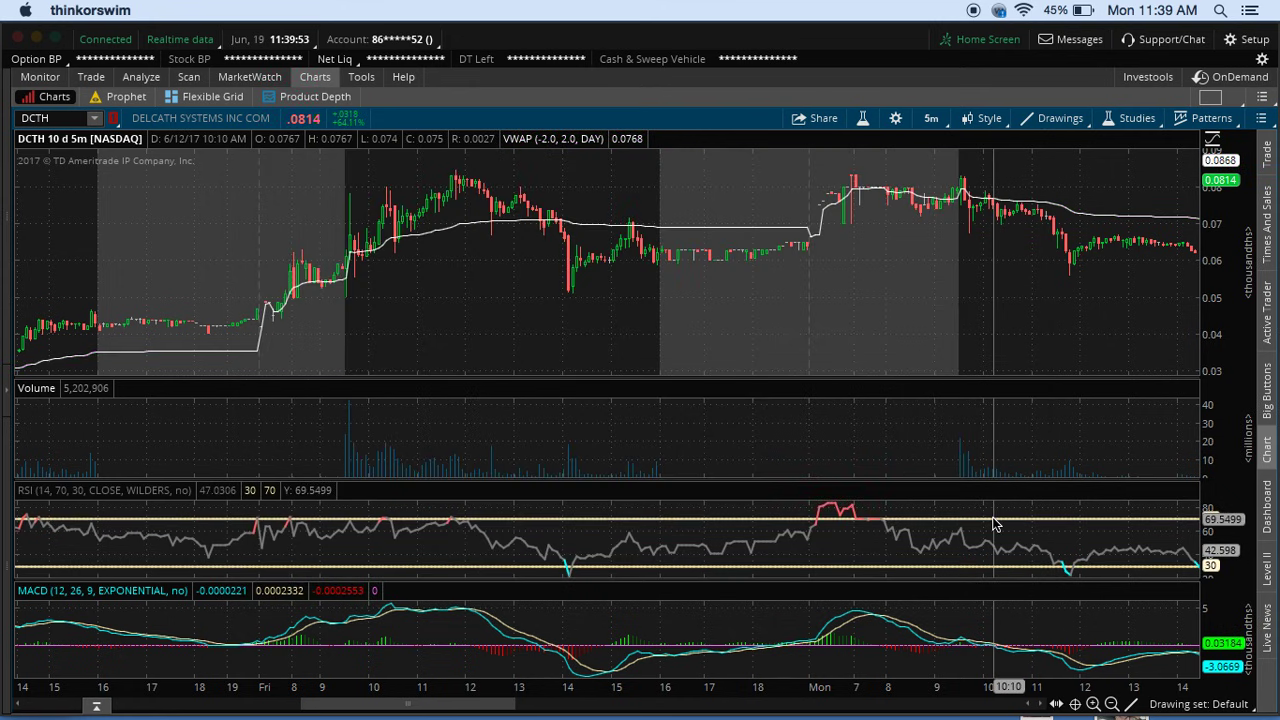
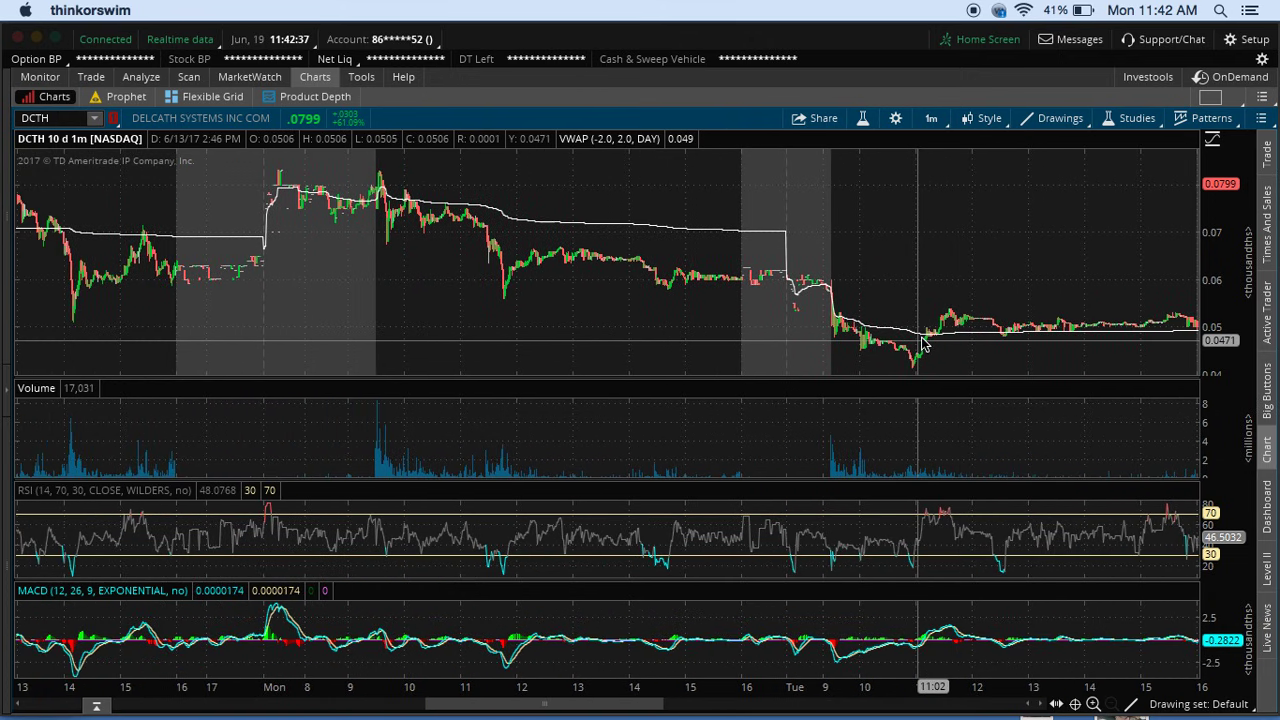
# - Draw a short horizontal line at about 0.068 starting at 9:58 in the 6/9/17 session of the one-minute chart
pyautogui.hscroll(-10, 924, 343)
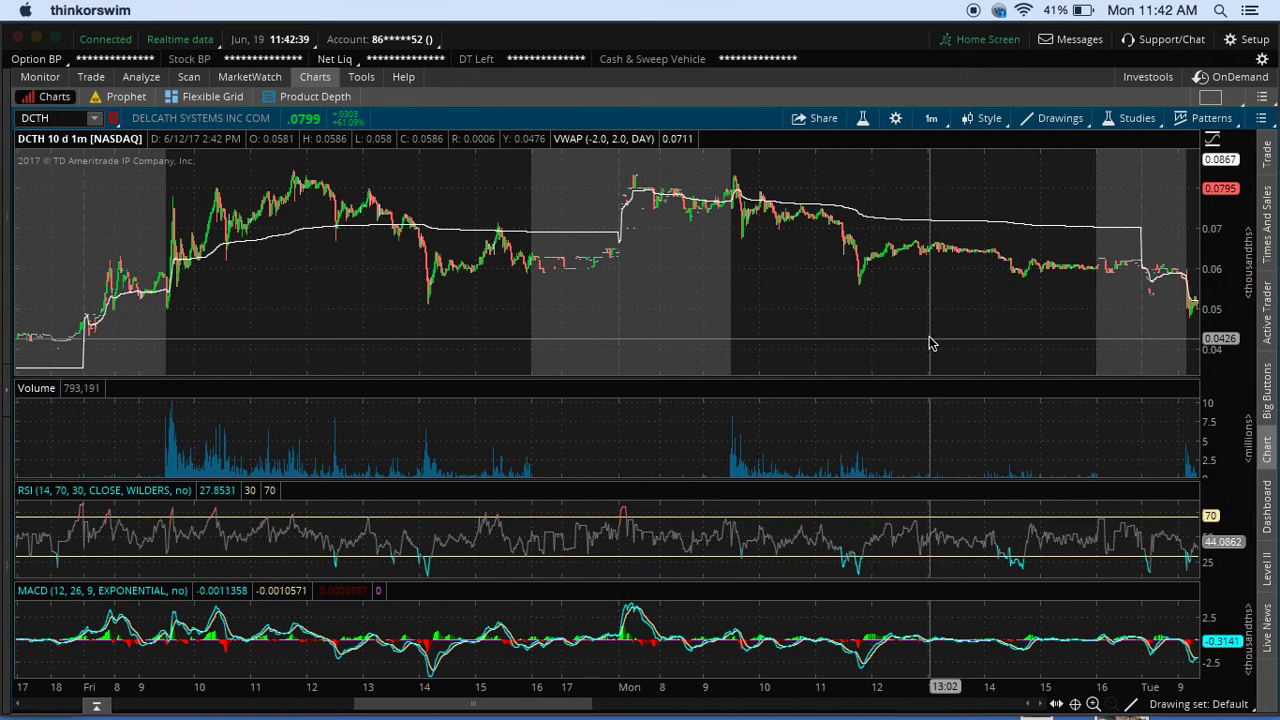
pyautogui.hscroll(-5, 929, 343)
pyautogui.moveTo(125, 177); pyautogui.dragTo(608, 177)
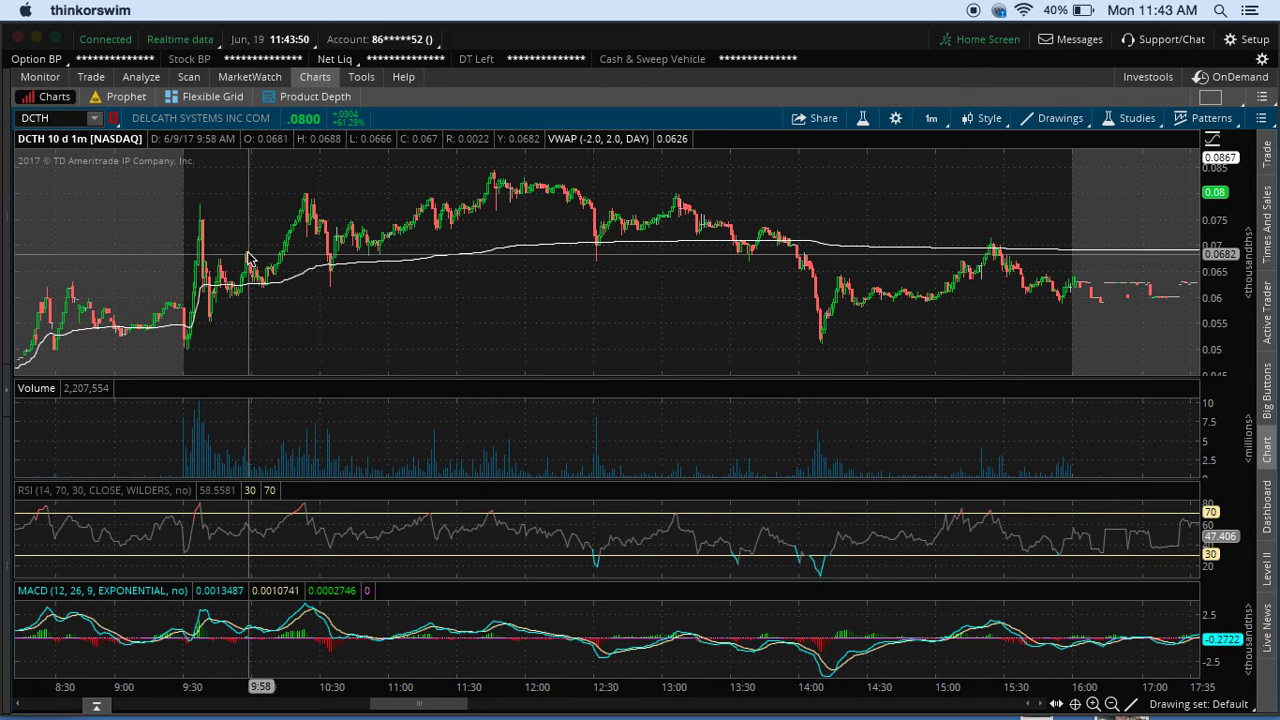
pyautogui.moveTo(249, 258); pyautogui.dragTo(305, 257)
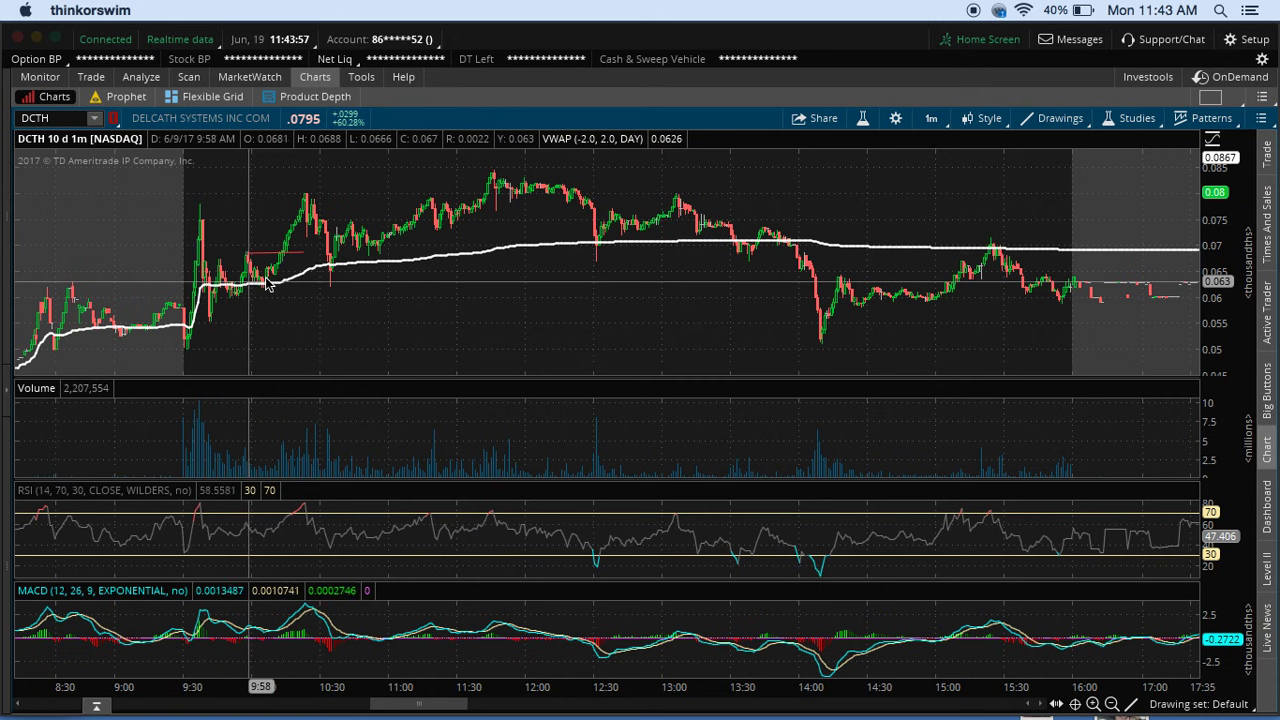
# - Examine how the price moves against the VWAP line through the rest of the 6/9/17 session and into Monday's early trading
pyautogui.hscroll(3, 275, 284)
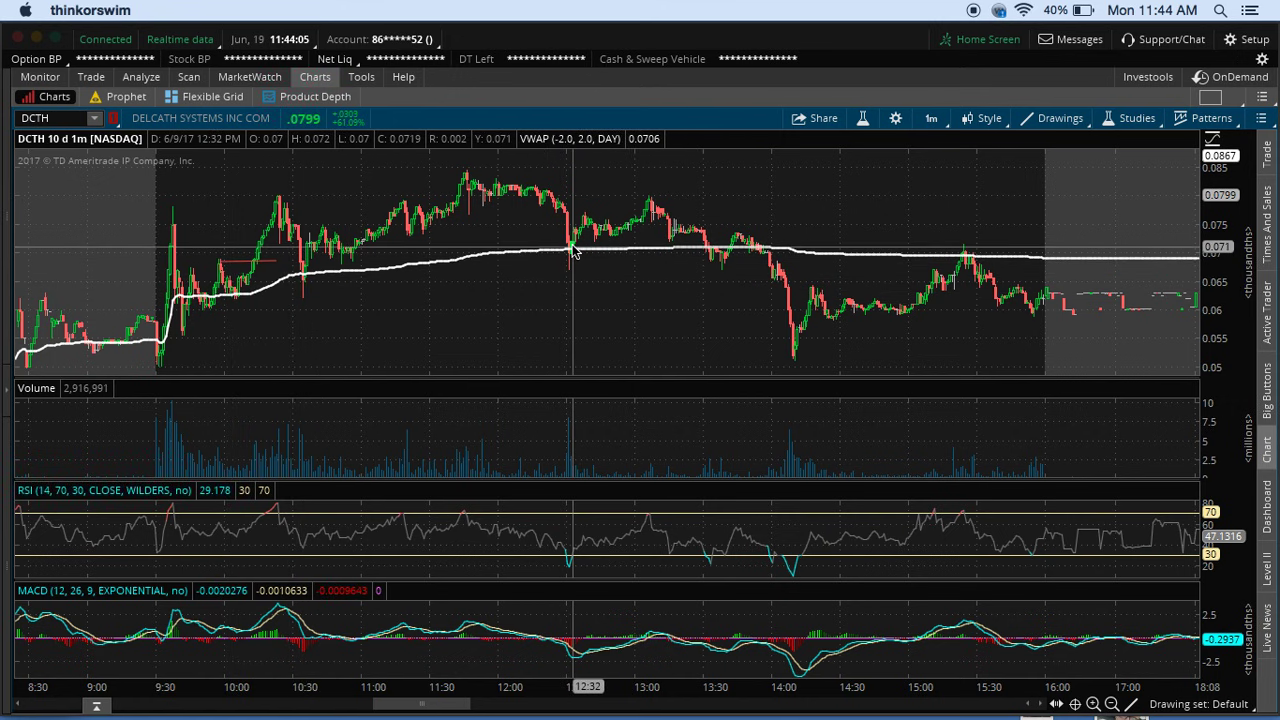
pyautogui.scroll(-5, 573, 250)
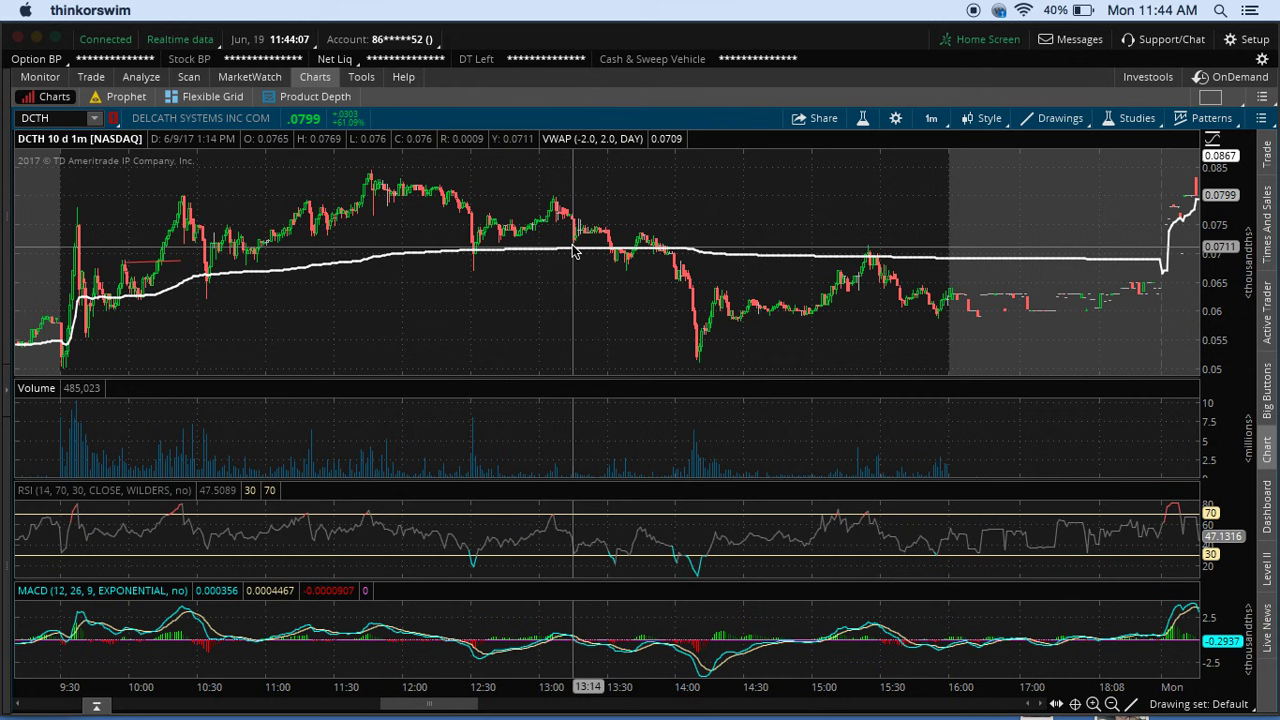
pyautogui.scroll(-2, 600, 252)
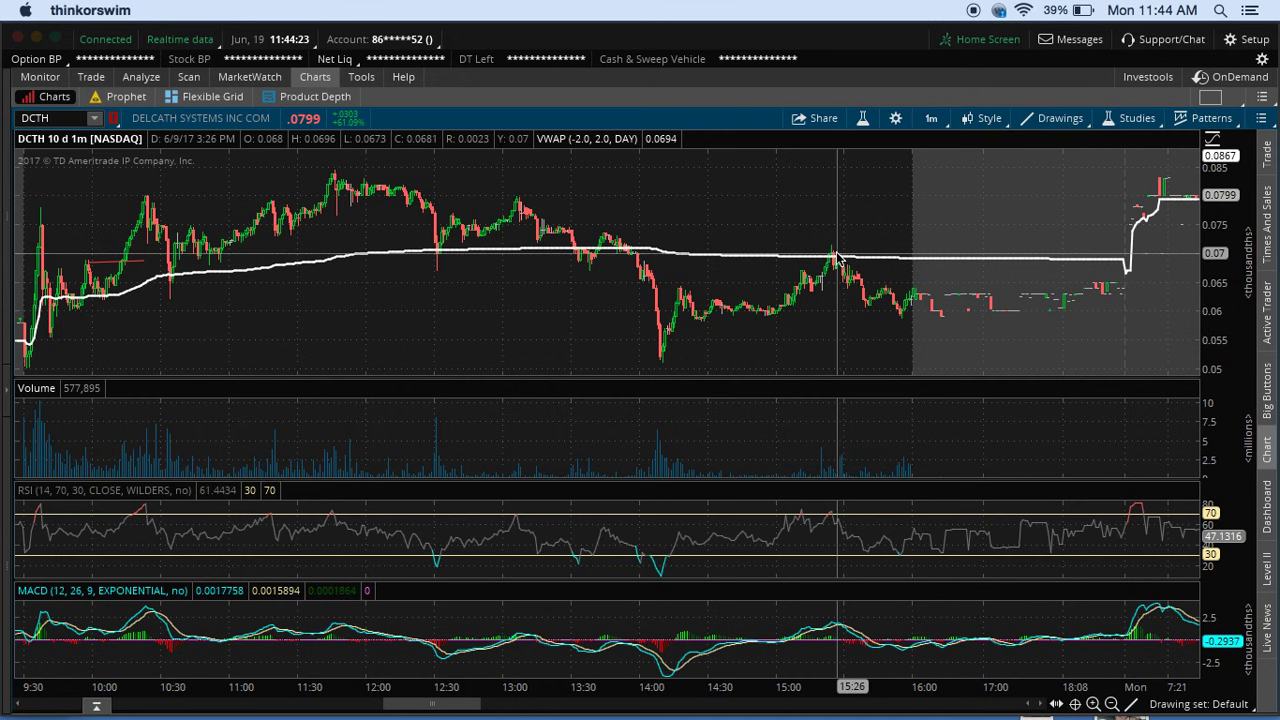
pyautogui.hscroll(3, 937, 306)
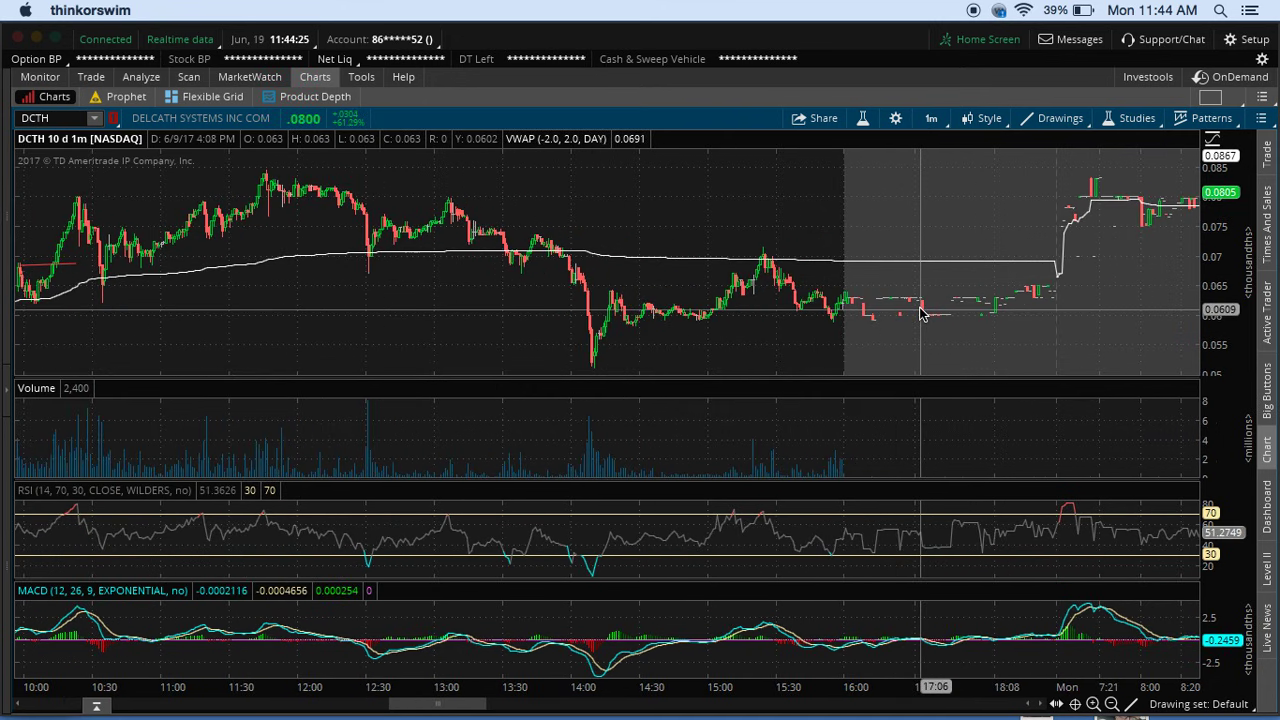
# - Examine how the price moves against the VWAP line from Monday's 6/12/17 session into Tuesday's 6/13/17 session
pyautogui.hscroll(10, 921, 313)
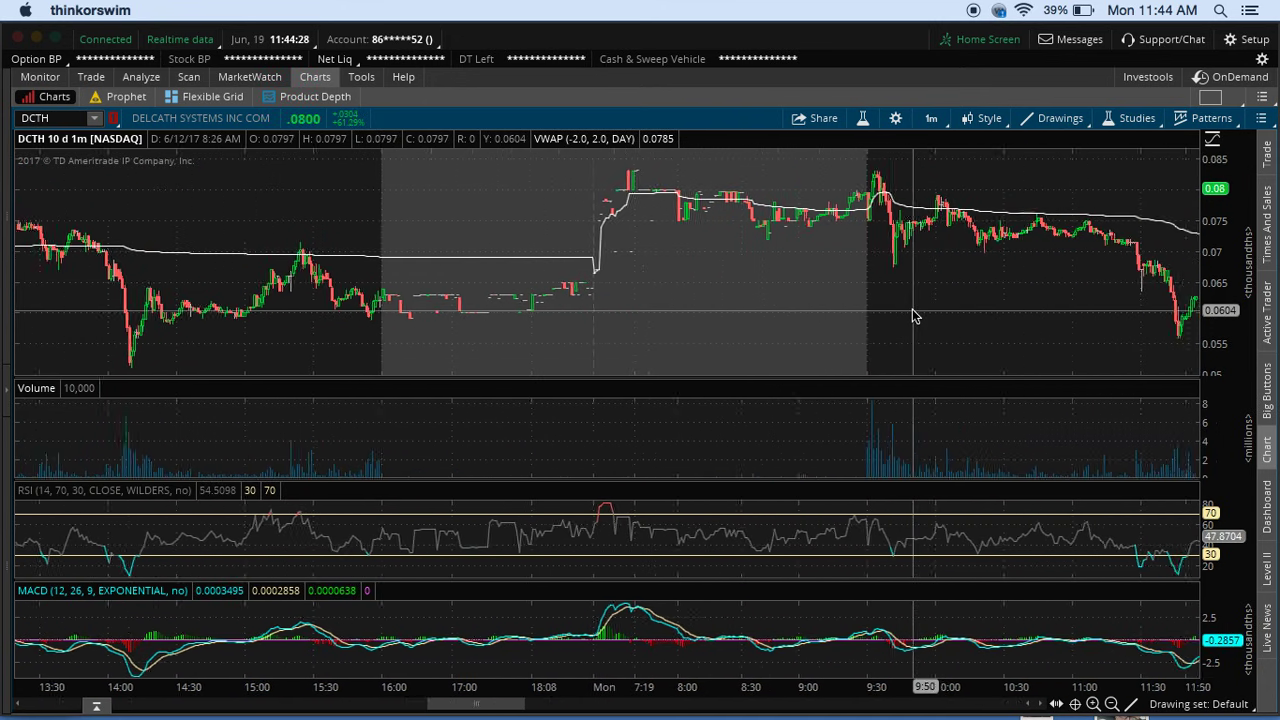
pyautogui.hscroll(10, 912, 316)
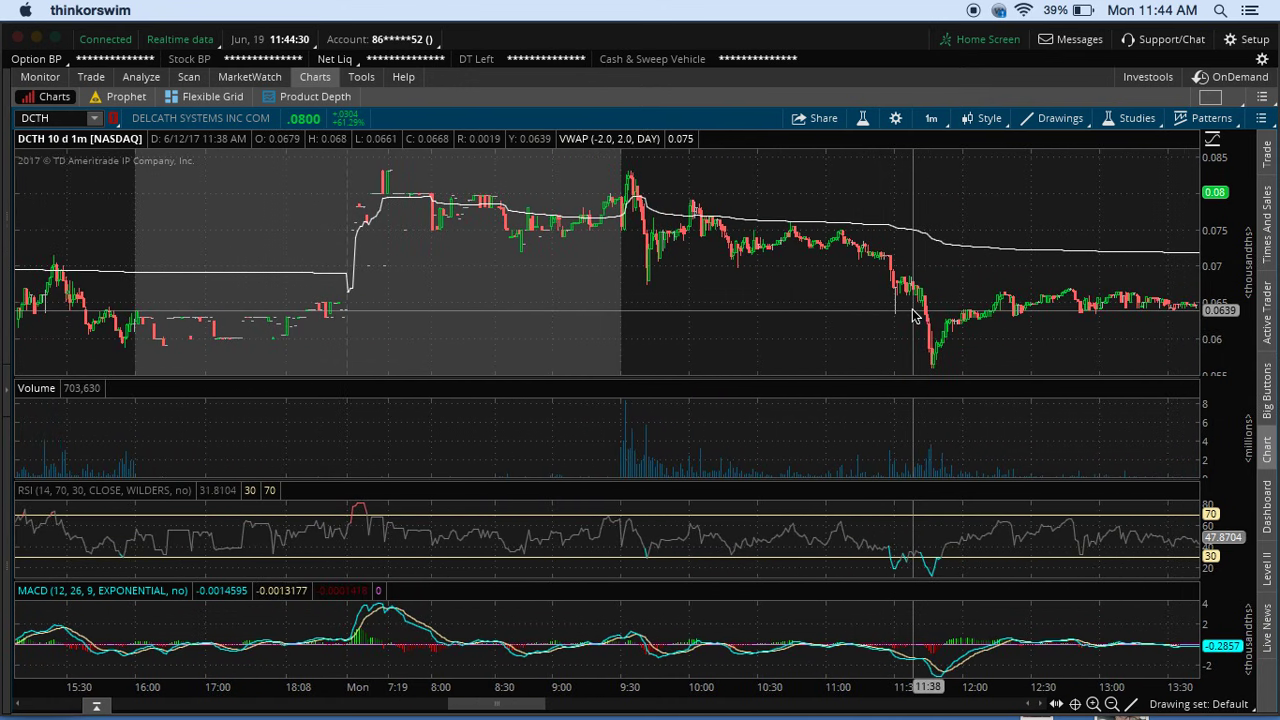
pyautogui.hscroll(3, 912, 316)
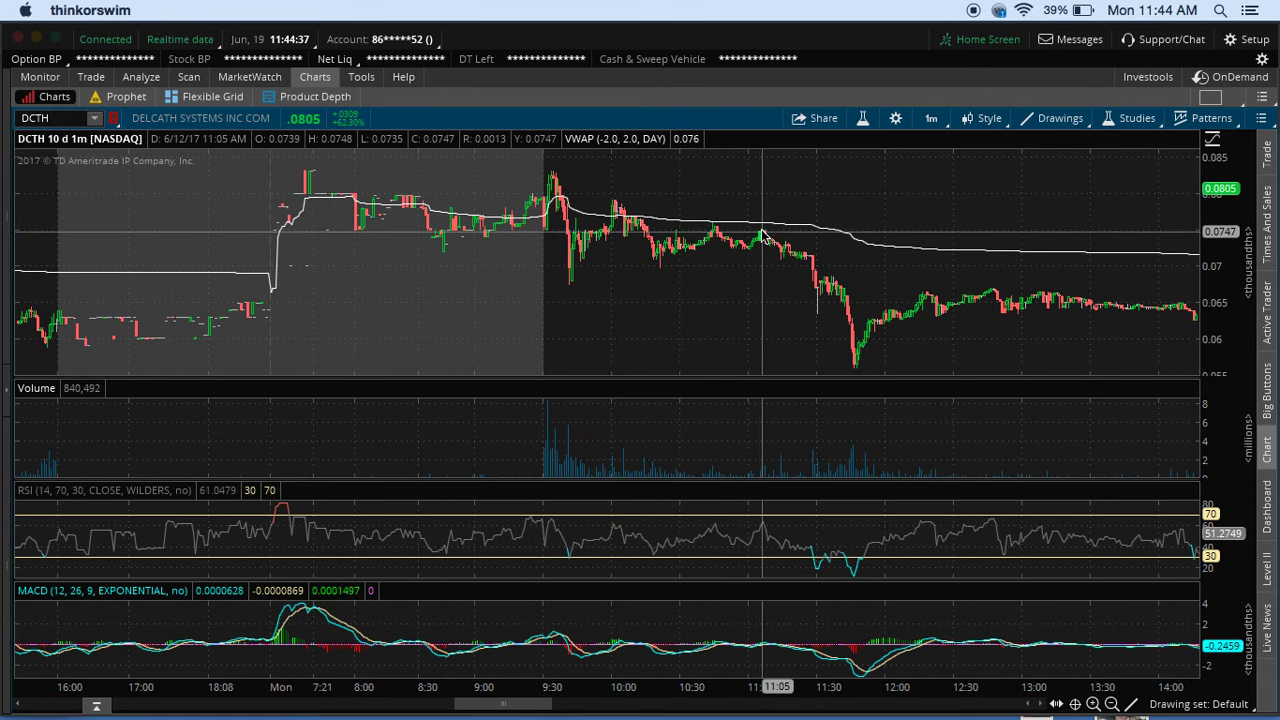
pyautogui.hscroll(10, 762, 236)
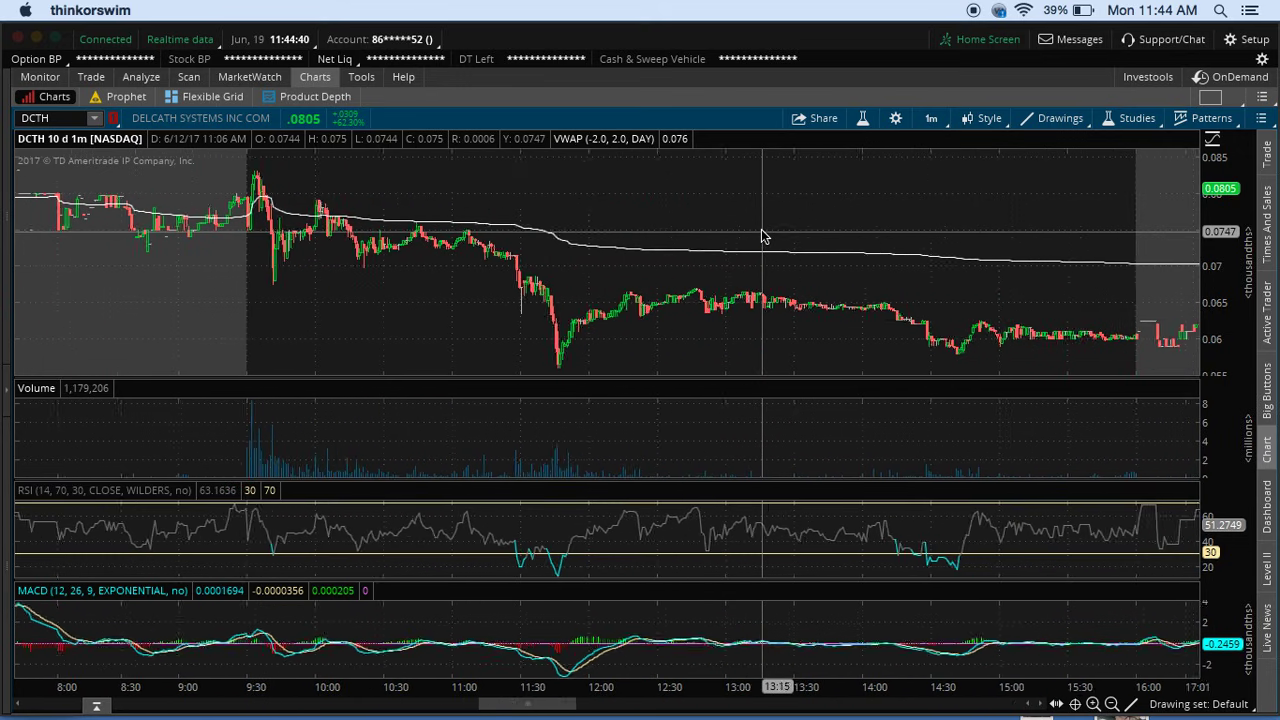
pyautogui.hscroll(10, 762, 236)
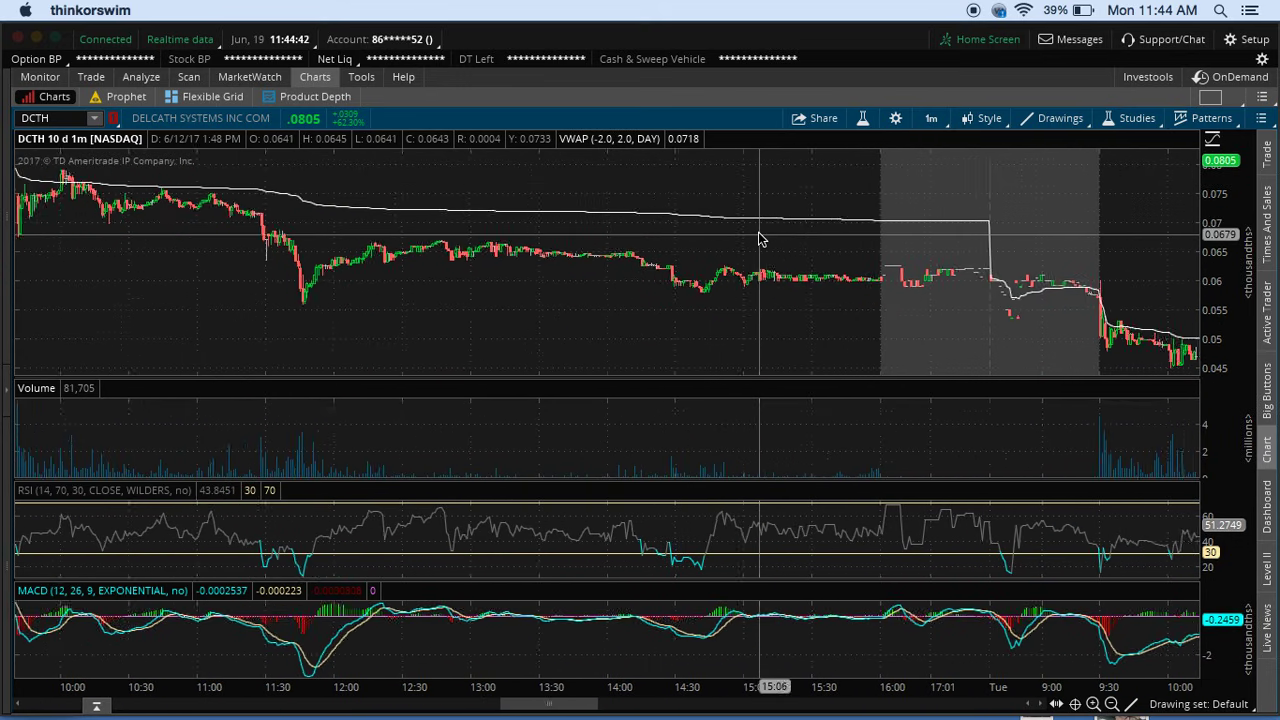
pyautogui.hscroll(10, 760, 238)
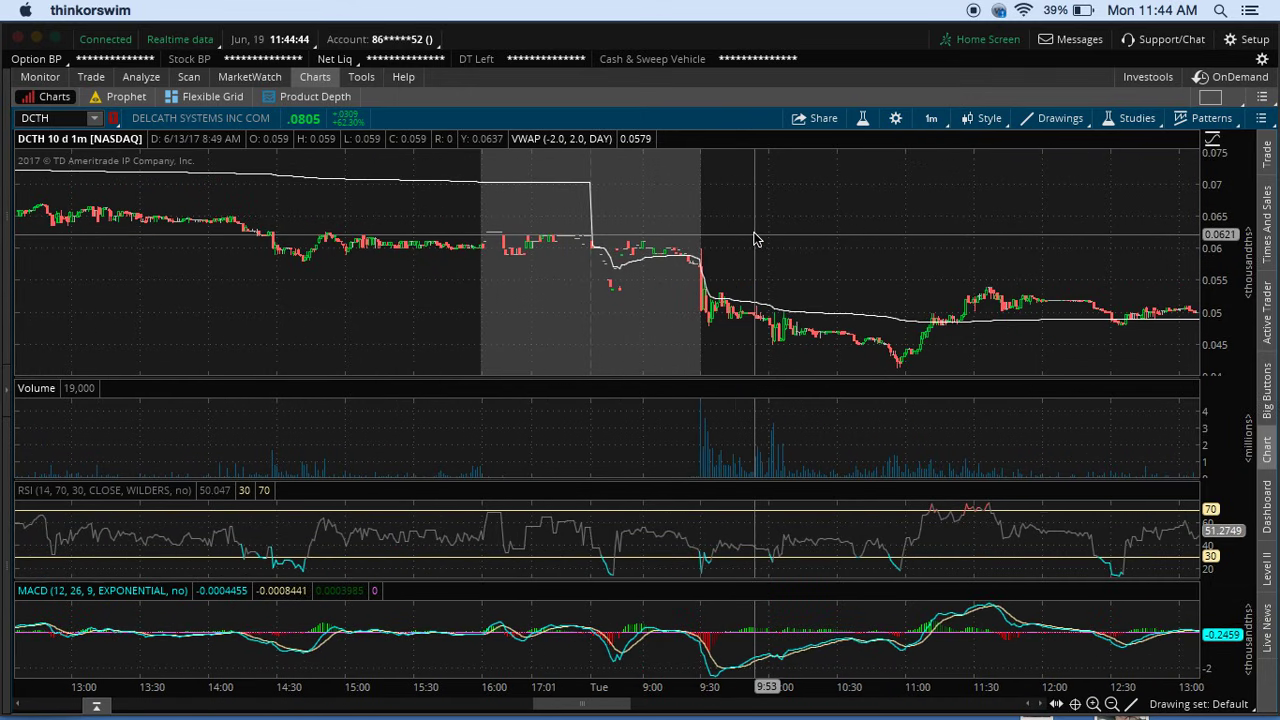
pyautogui.hscroll(10, 756, 238)
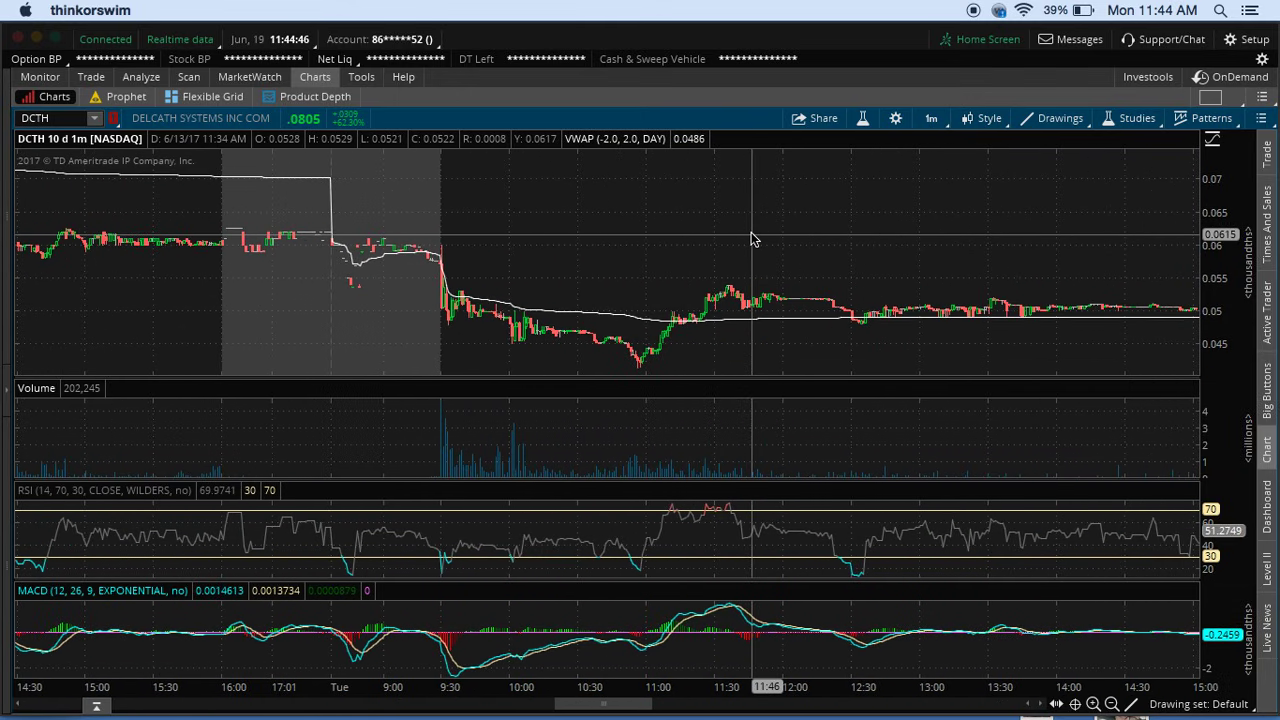
pyautogui.hscroll(3, 752, 238)
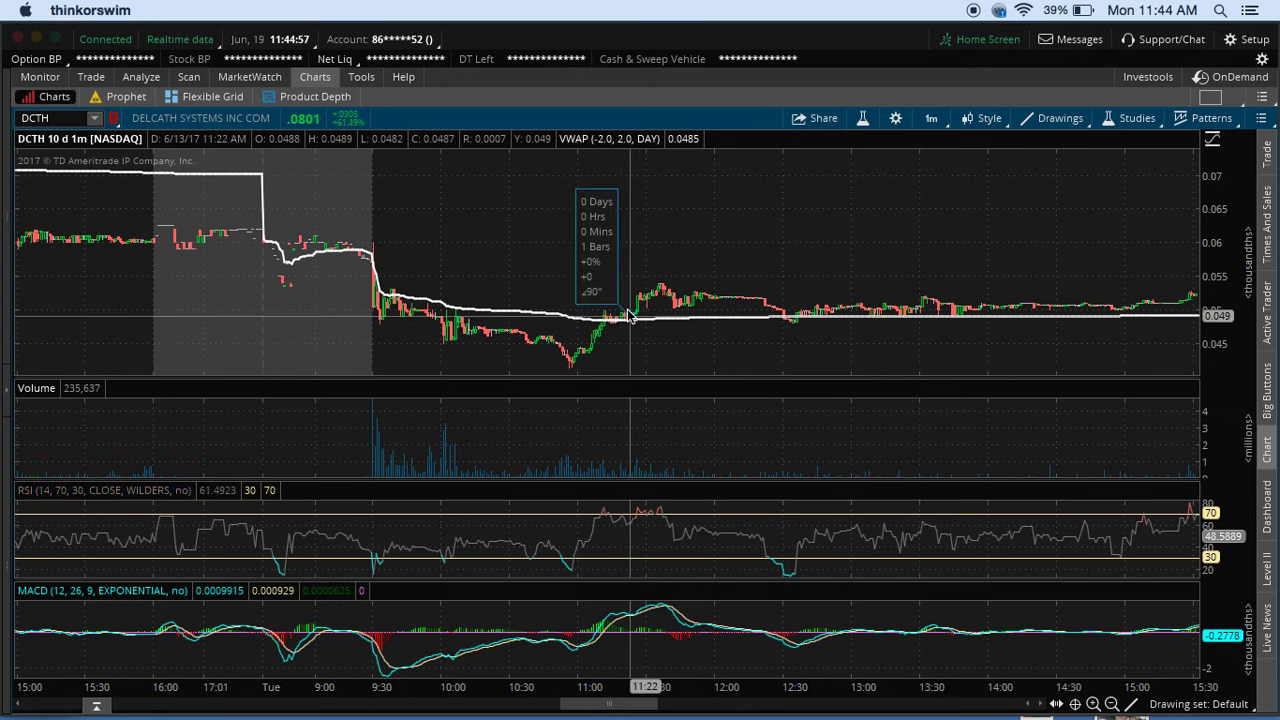
# - Measure the price move near the VWAP line around 11:22 on 6/13/17 and follow the price action into Wednesday's 6/14/17 open
pyautogui.moveTo(630, 317); pyautogui.dragTo(630, 294)
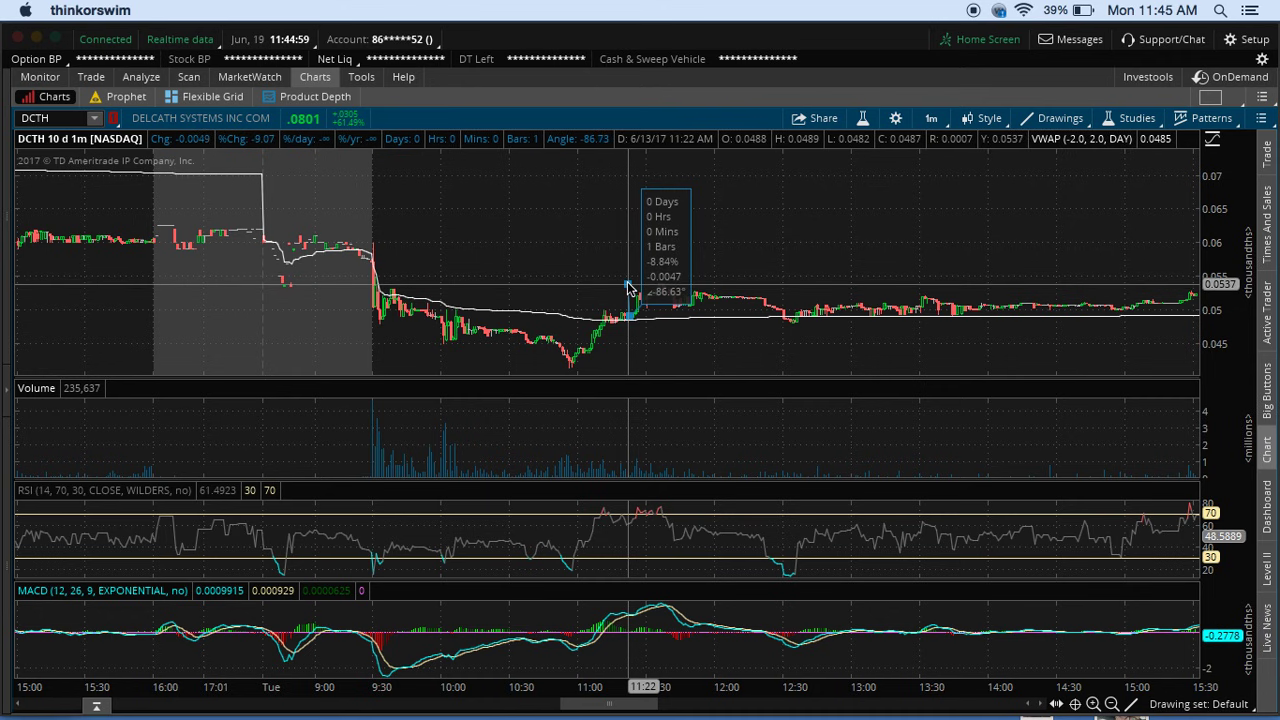
pyautogui.moveTo(628, 304); pyautogui.dragTo(633, 318)
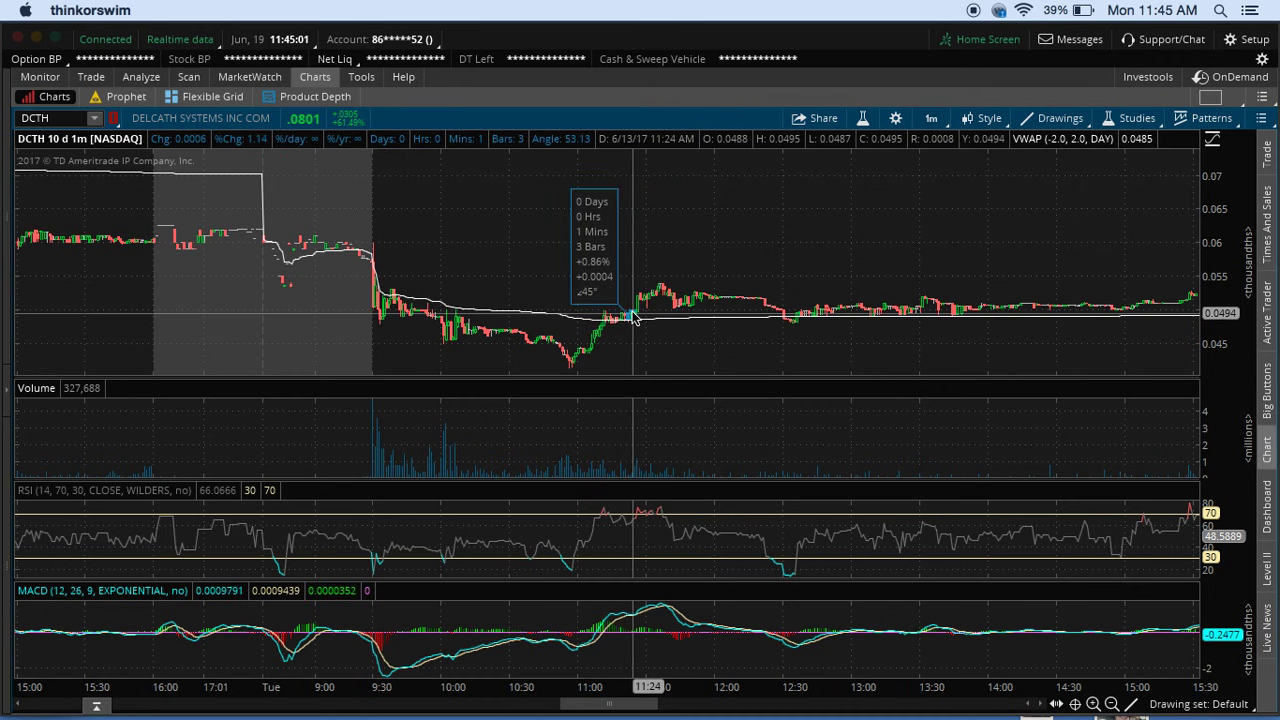
pyautogui.scroll(-5, 630, 318)
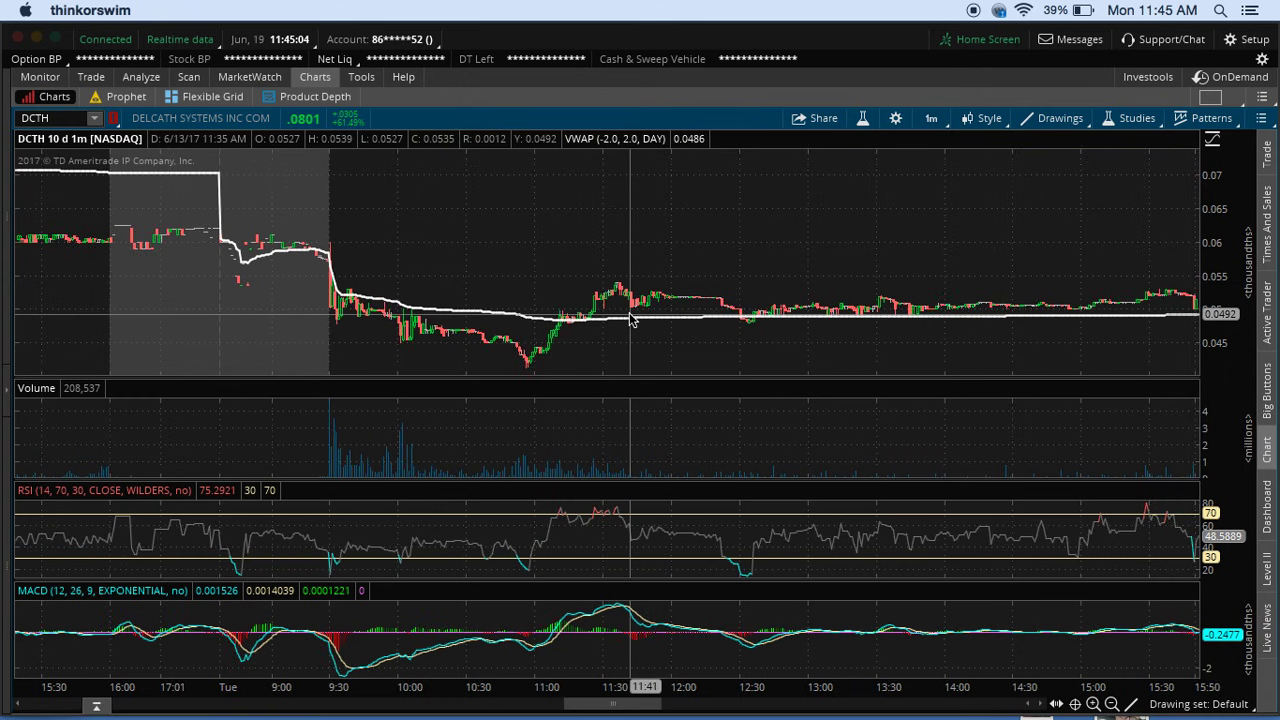
pyautogui.scroll(-2, 630, 318)
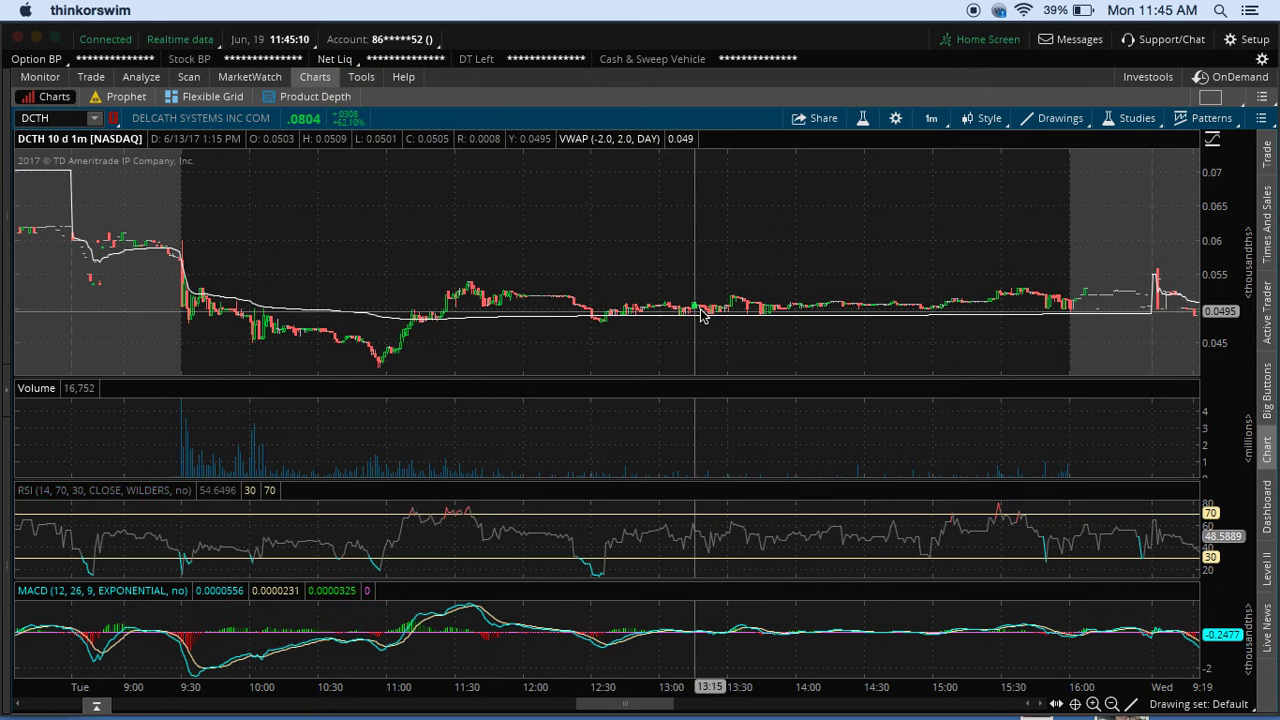
pyautogui.scroll(-2, 706, 314)
pyautogui.scroll(-3, 708, 316)
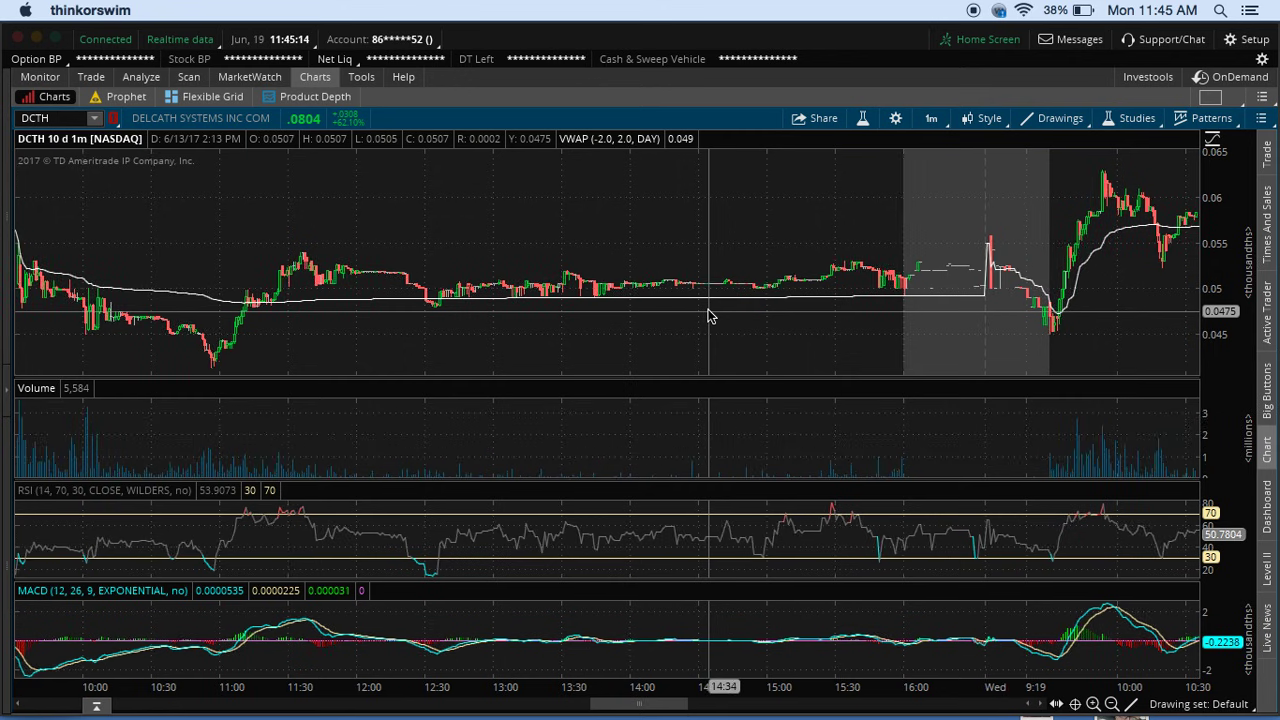
pyautogui.scroll(-4, 708, 316)
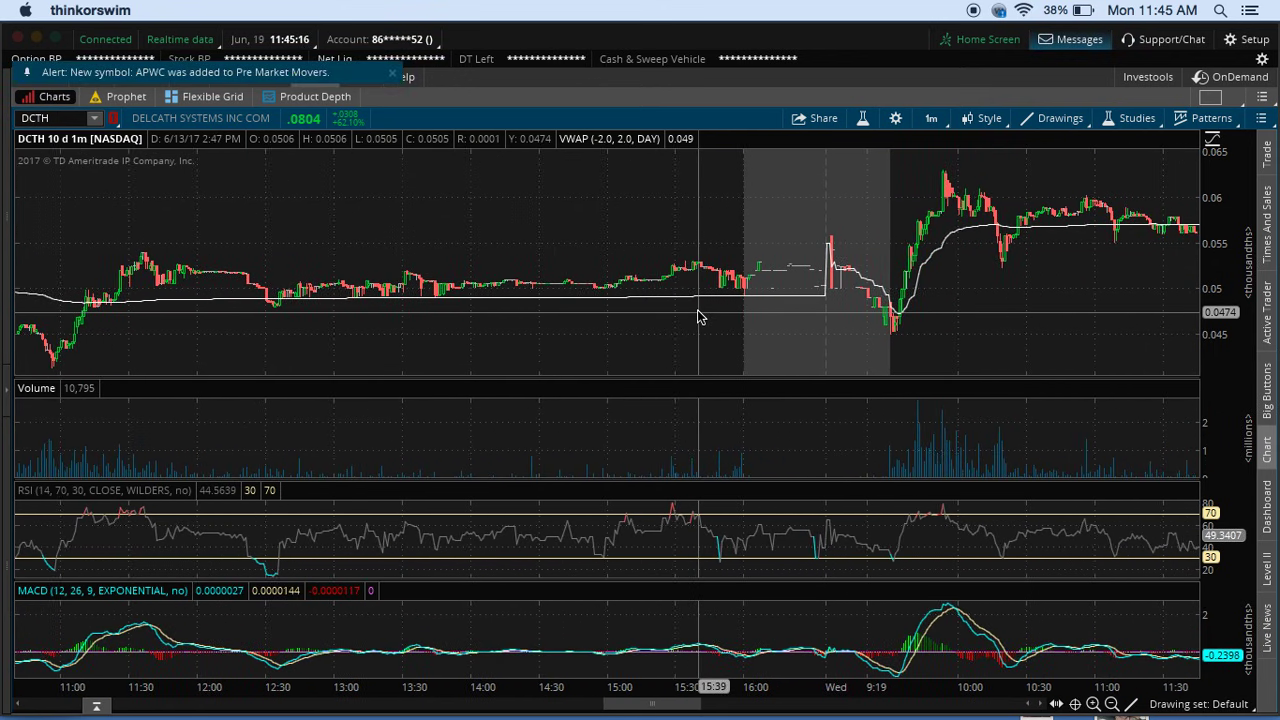
pyautogui.scroll(-4, 698, 316)
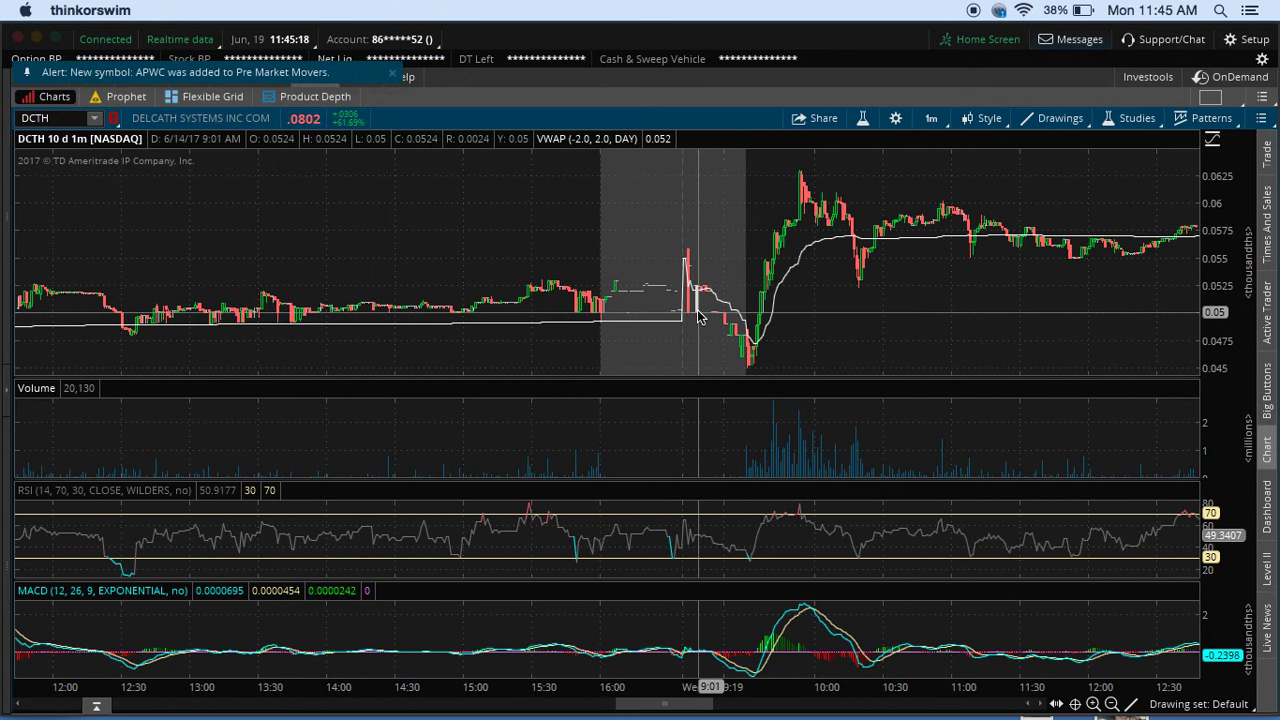
pyautogui.scroll(-1, 763, 330)
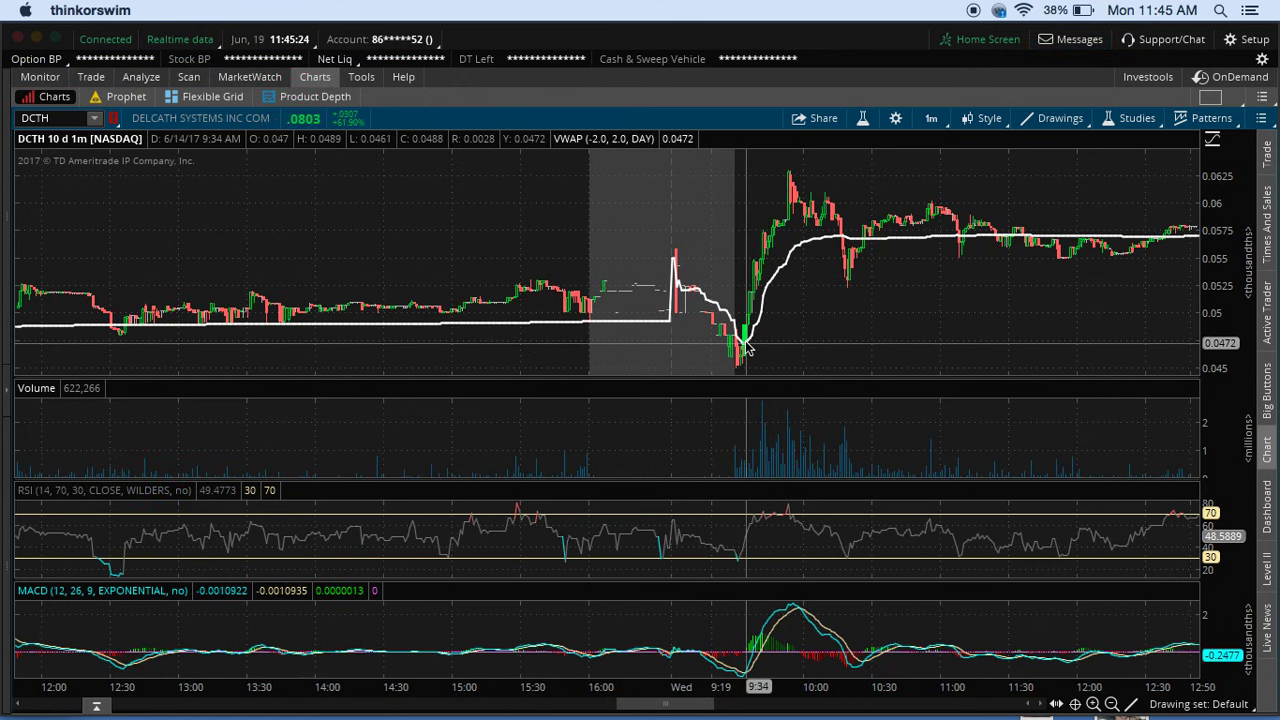
# - Examine the price crossing the VWAP line near 9:34 on 6/14/17 and its behavior around the line through the 6/15/17 session
pyautogui.moveTo(747, 347)
pyautogui.mouseDown()
pyautogui.moveTo(741, 178)
pyautogui.moveTo(748, 349)
pyautogui.moveTo(736, 350)
pyautogui.mouseUp()
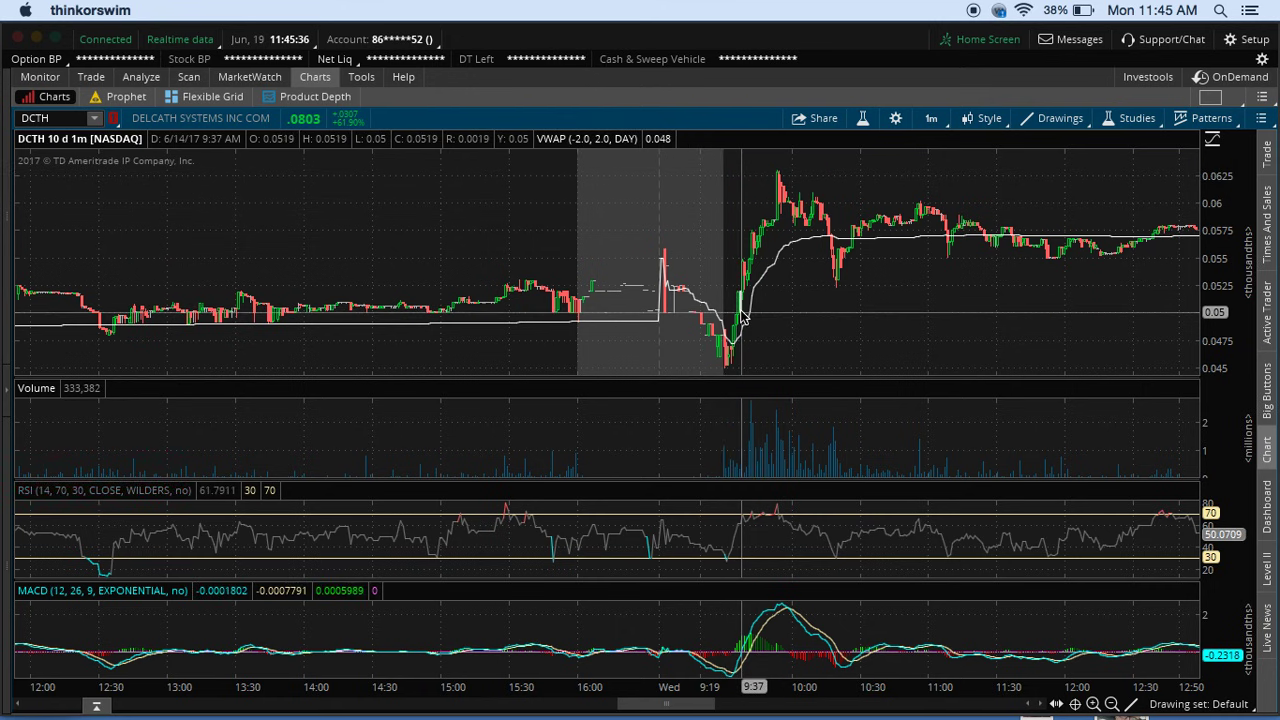
pyautogui.scroll(-2, 742, 317)
pyautogui.scroll(-12, 742, 317)
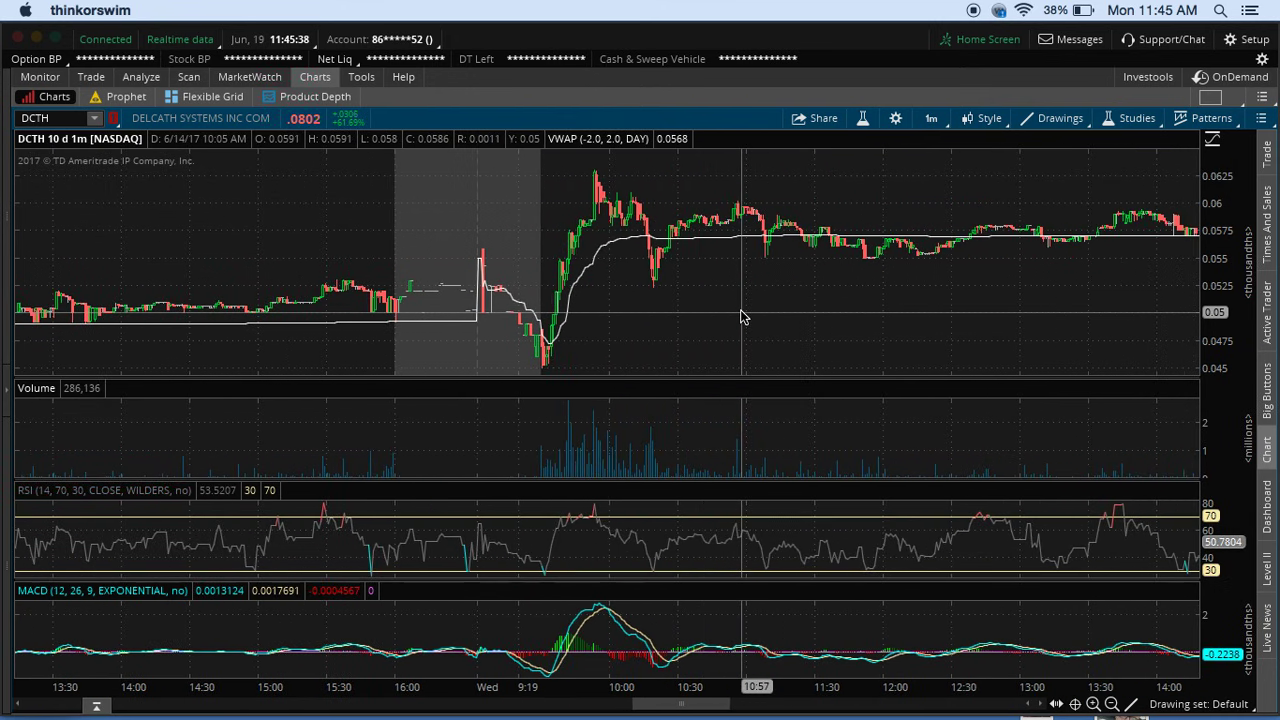
pyautogui.scroll(-1, 637, 208)
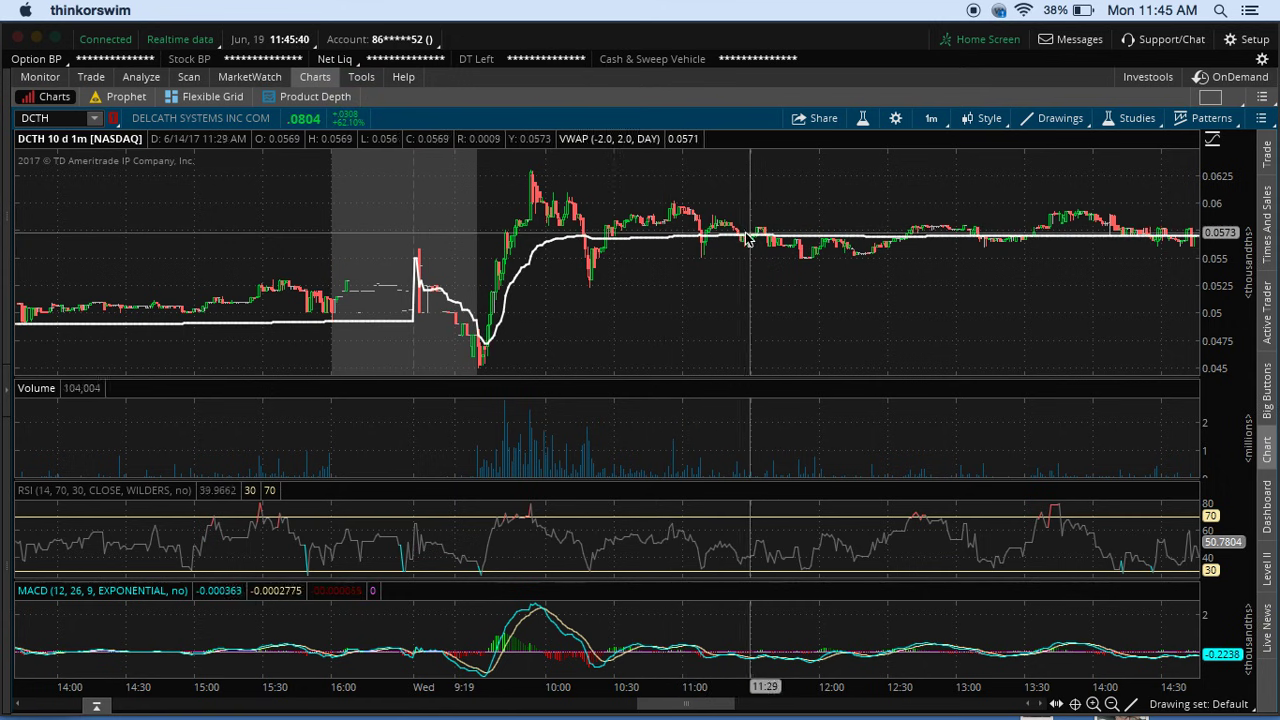
pyautogui.scroll(-1, 758, 242)
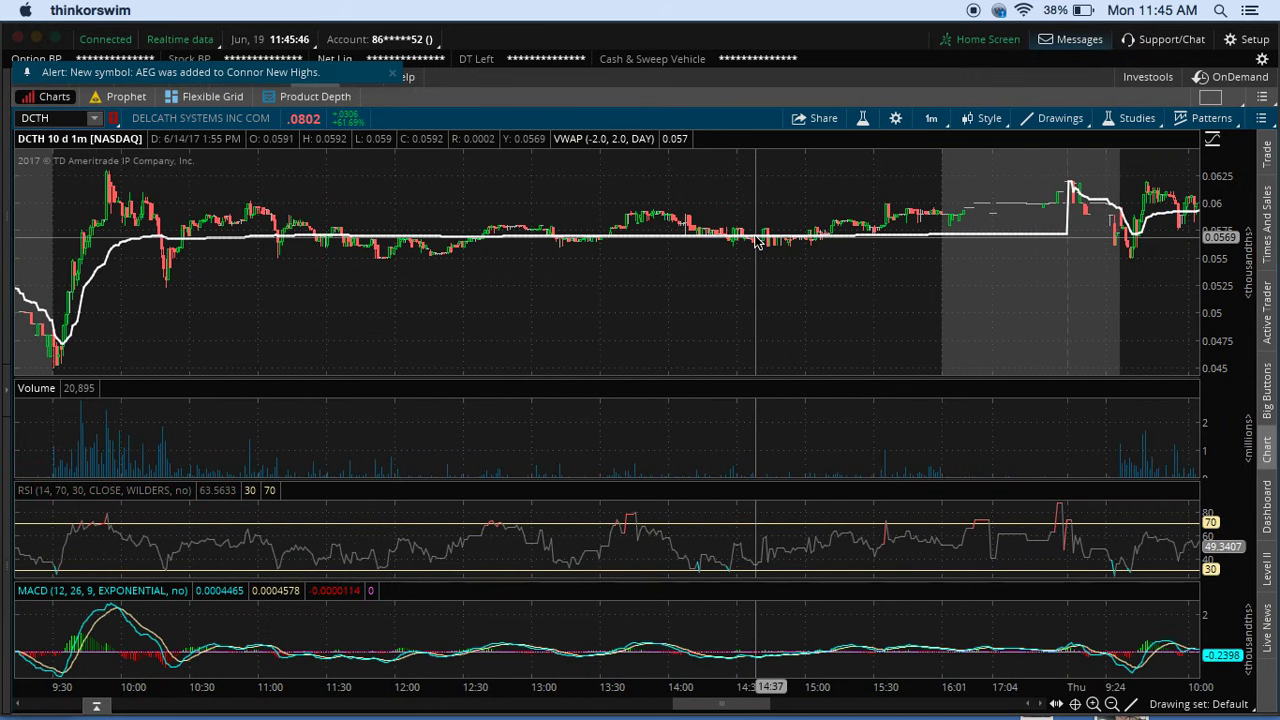
pyautogui.scroll(-5, 757, 242)
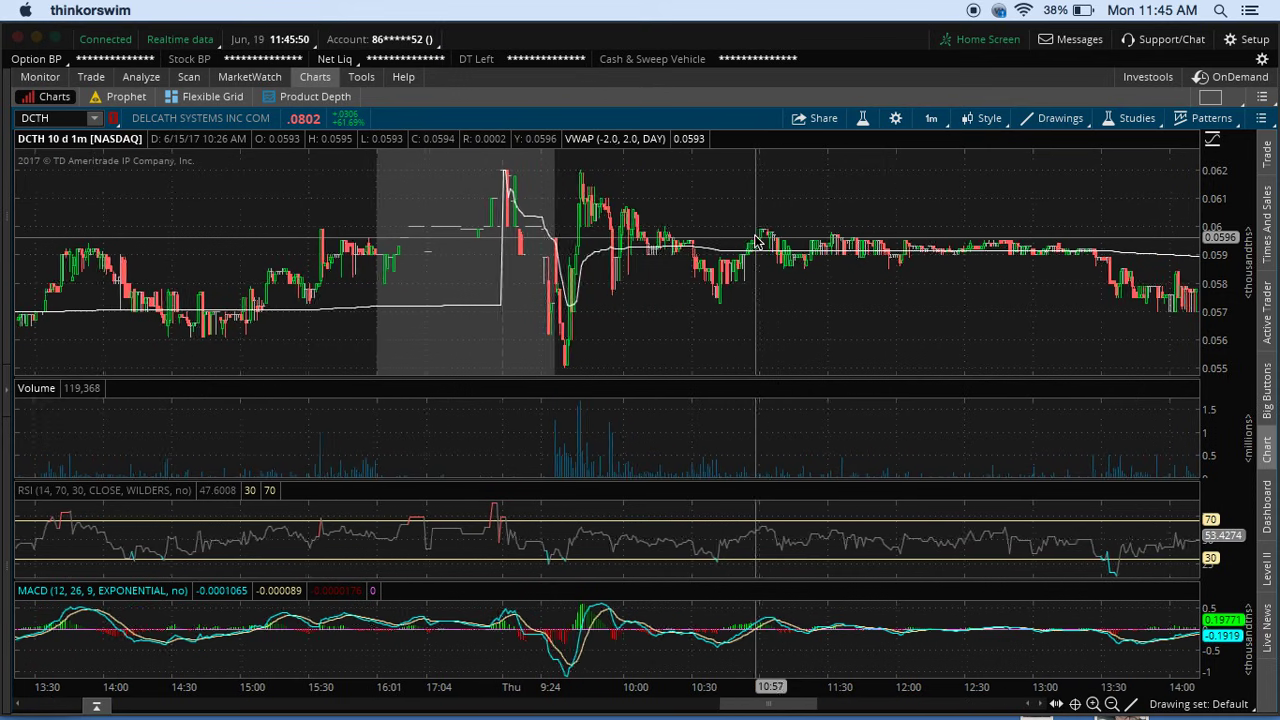
pyautogui.scroll(-10, 750, 242)
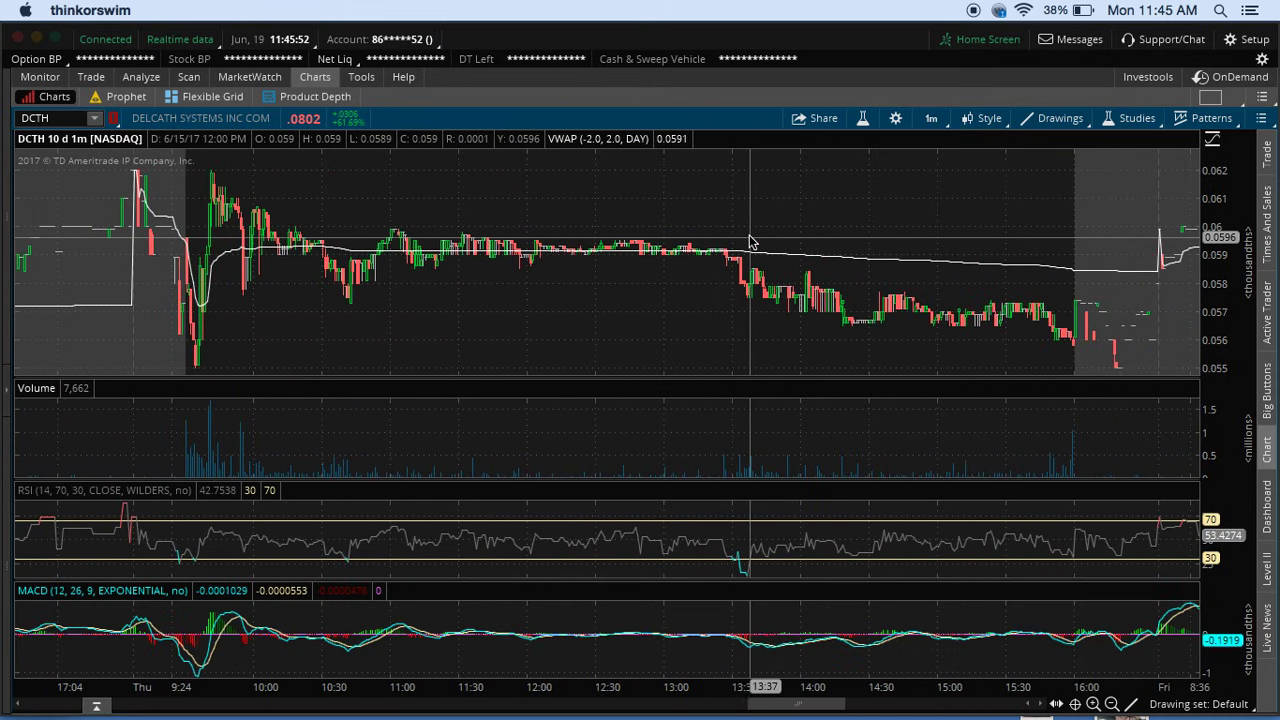
pyautogui.scroll(-10, 750, 242)
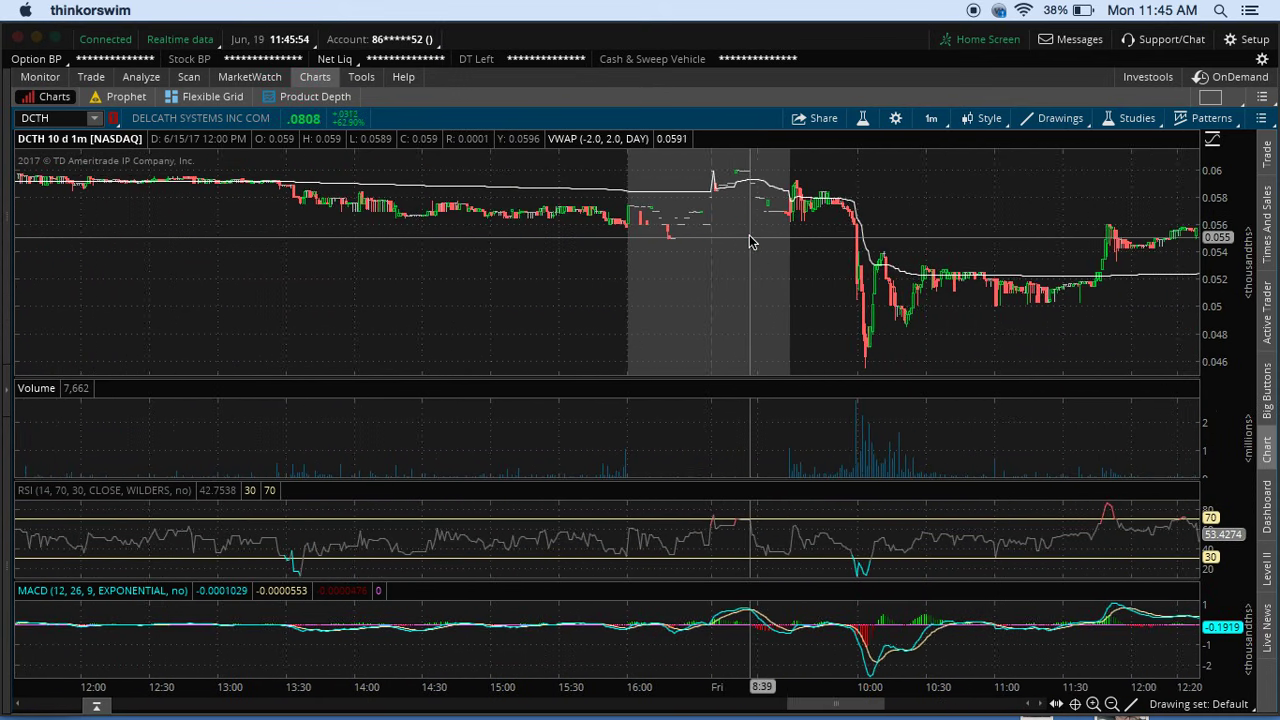
# - Examine the price against the VWAP line through Friday's 6/16/17 session and on to the latest bars of 6/19/17
pyautogui.scroll(-4, 750, 242)
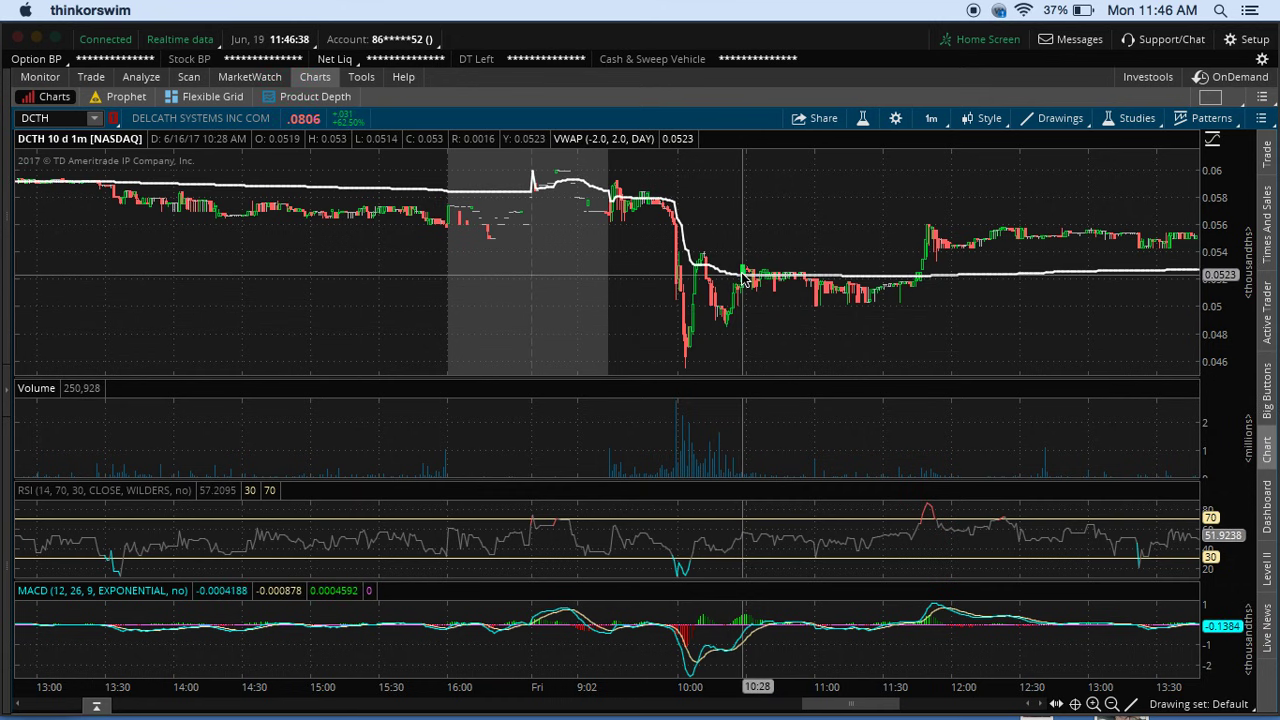
pyautogui.hscroll(5, 745, 278)
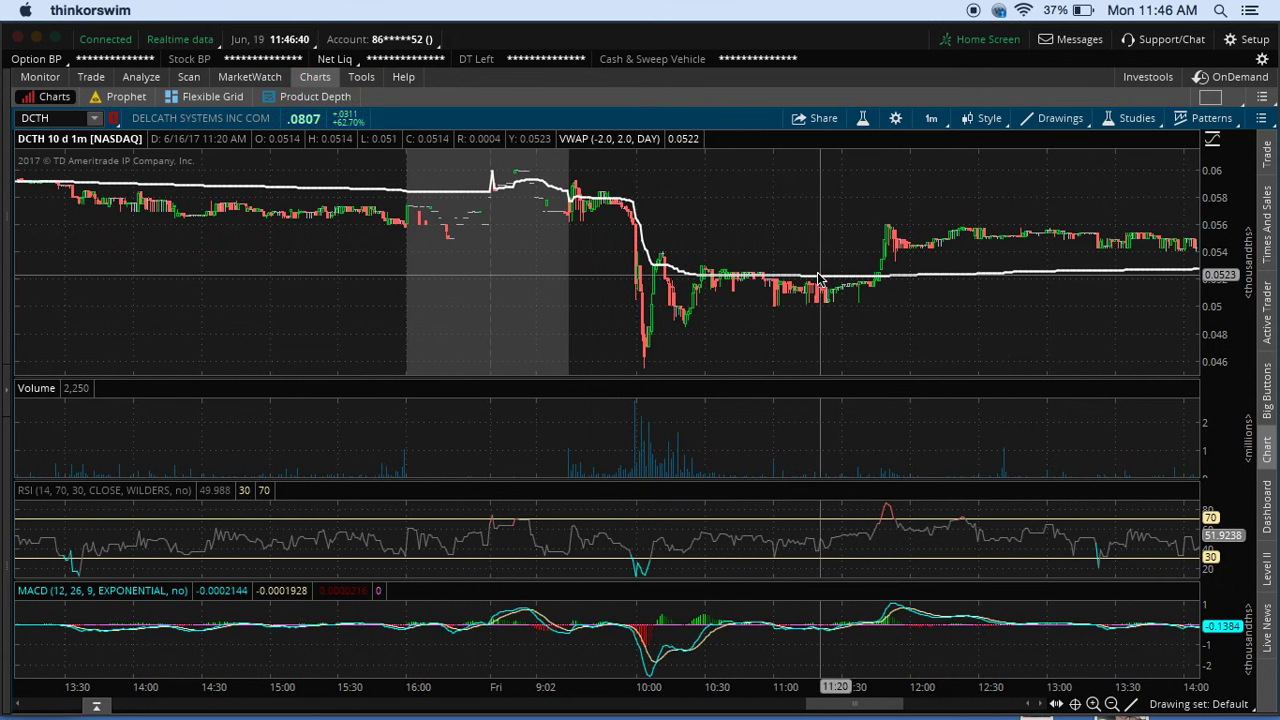
pyautogui.hscroll(2, 818, 278)
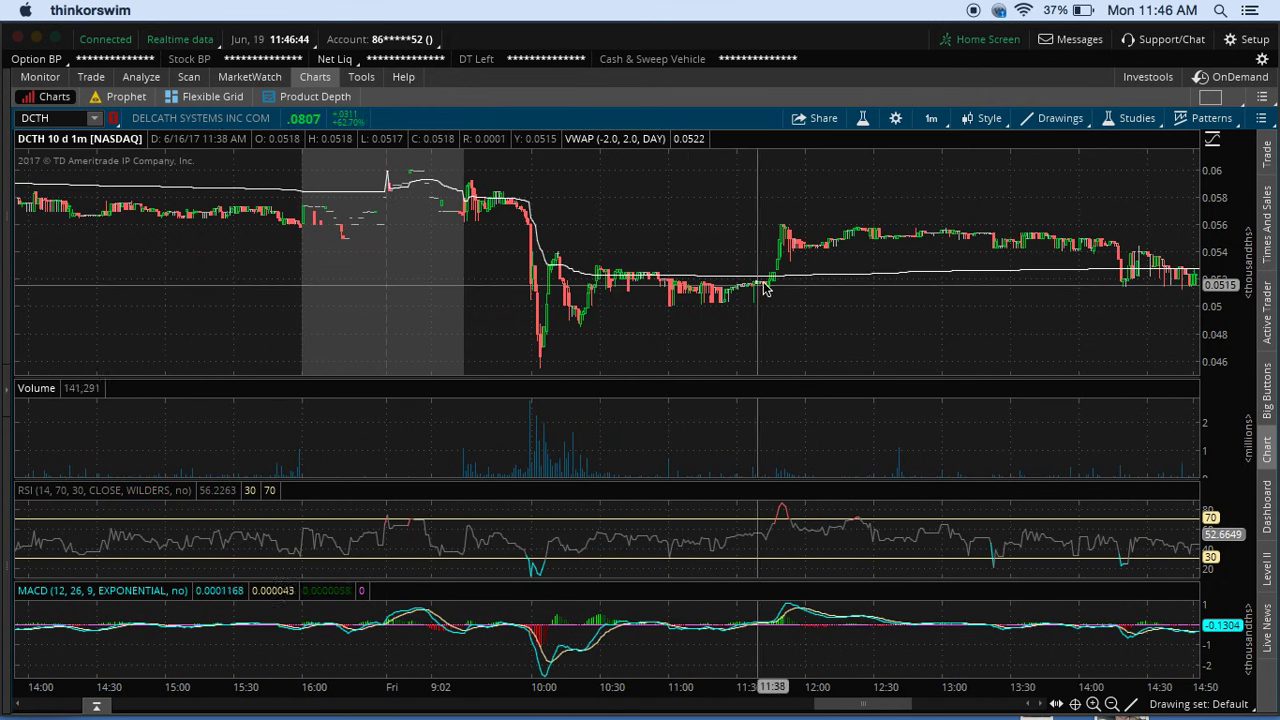
pyautogui.hscroll(1, 750, 288)
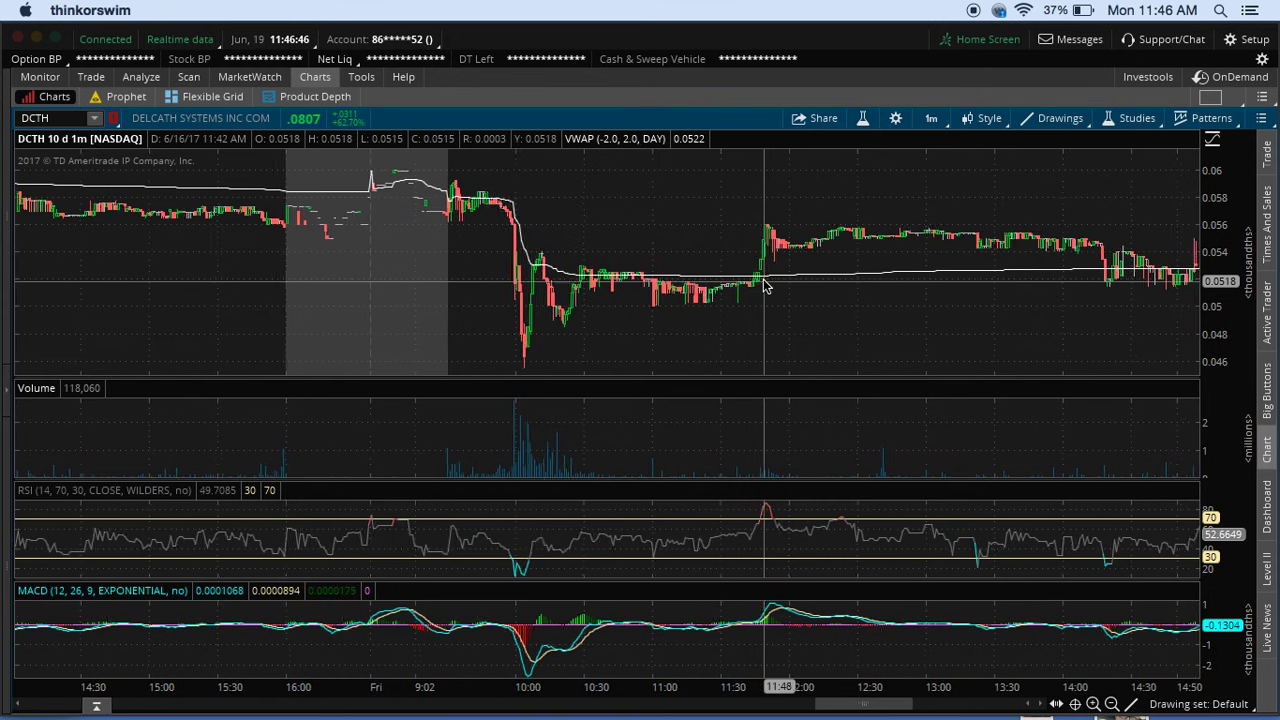
pyautogui.hscroll(1, 765, 287)
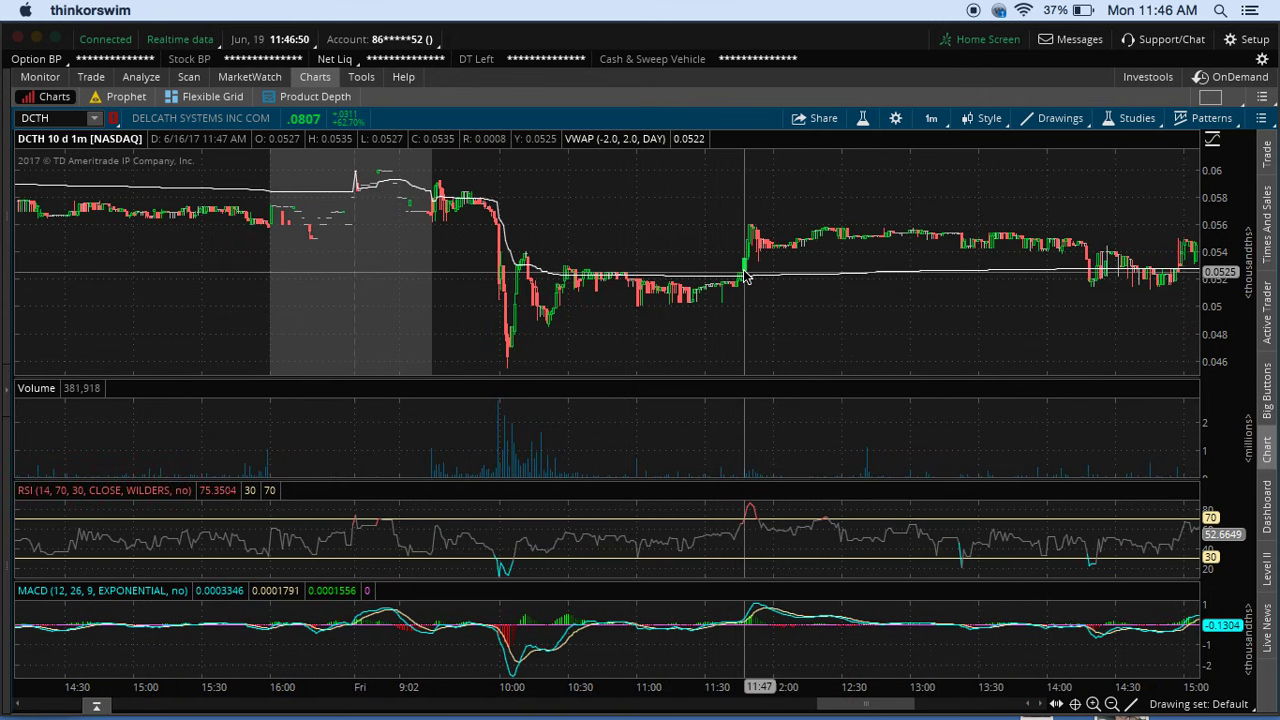
pyautogui.moveTo(744, 278)
pyautogui.mouseDown()
pyautogui.moveTo(738, 226)
pyautogui.moveTo(744, 277)
pyautogui.mouseUp()
pyautogui.scroll(-3, 744, 277)
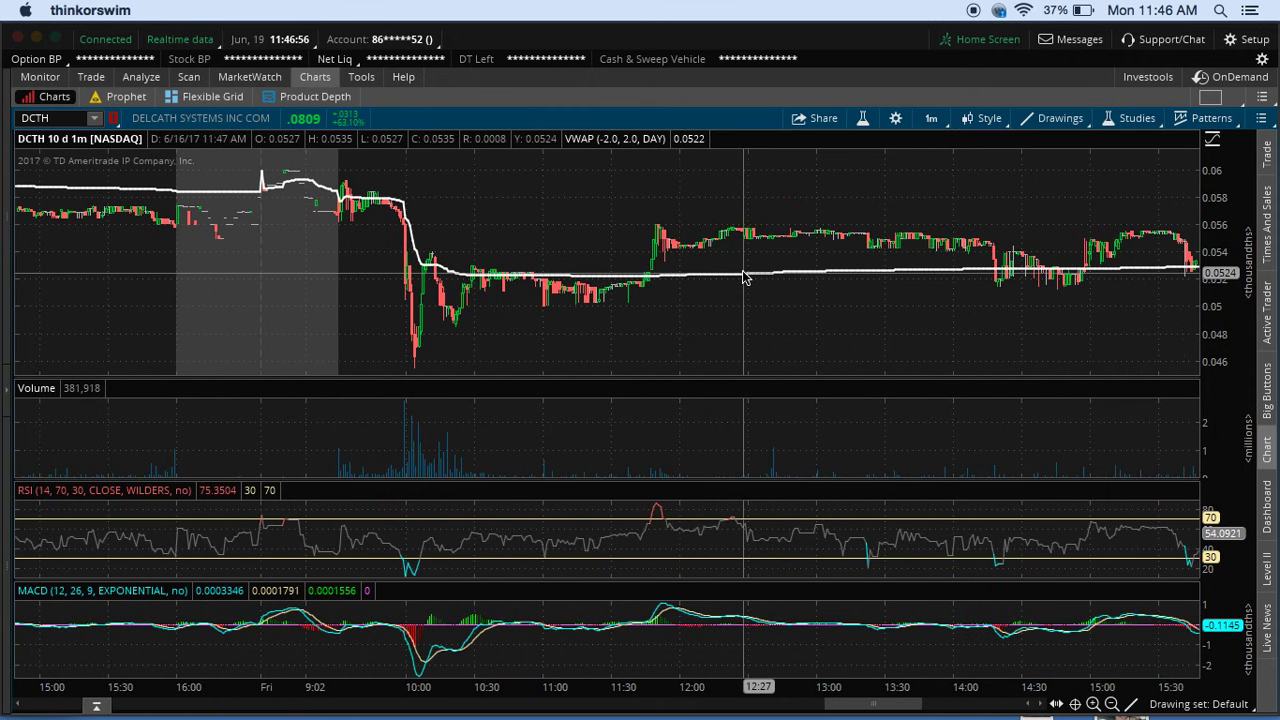
pyautogui.scroll(-10, 744, 277)
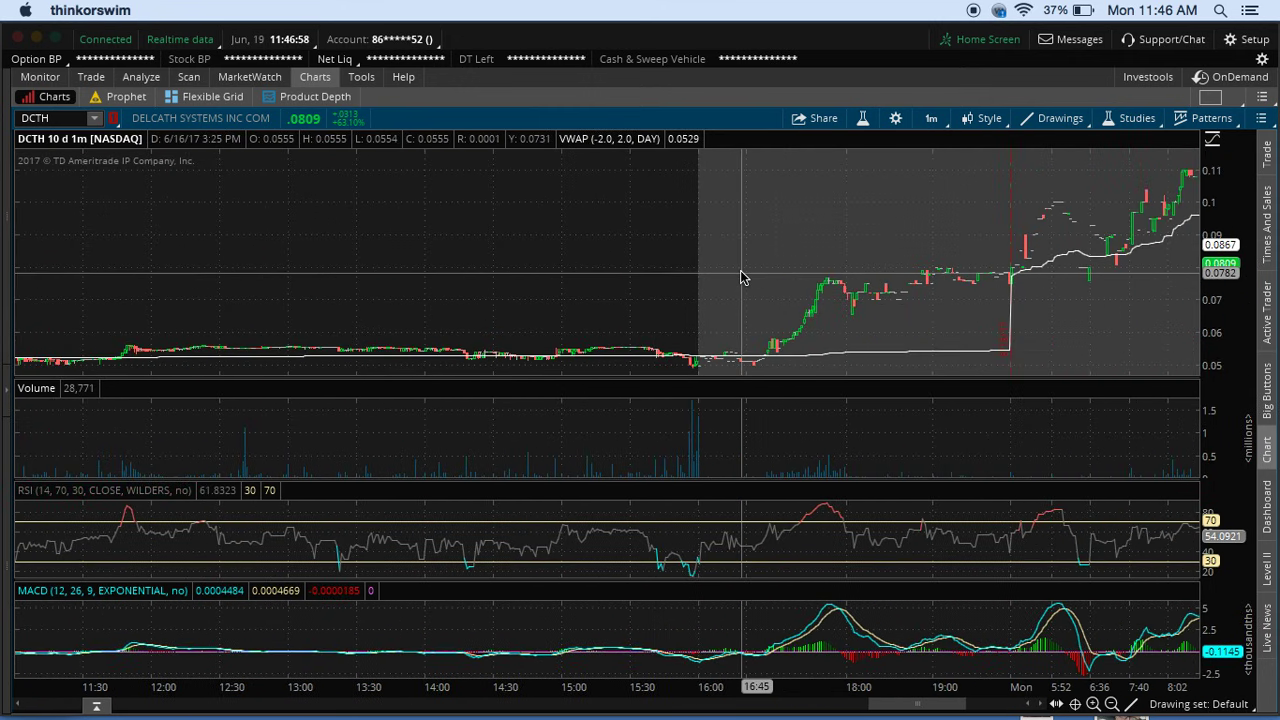
pyautogui.scroll(-10, 741, 277)
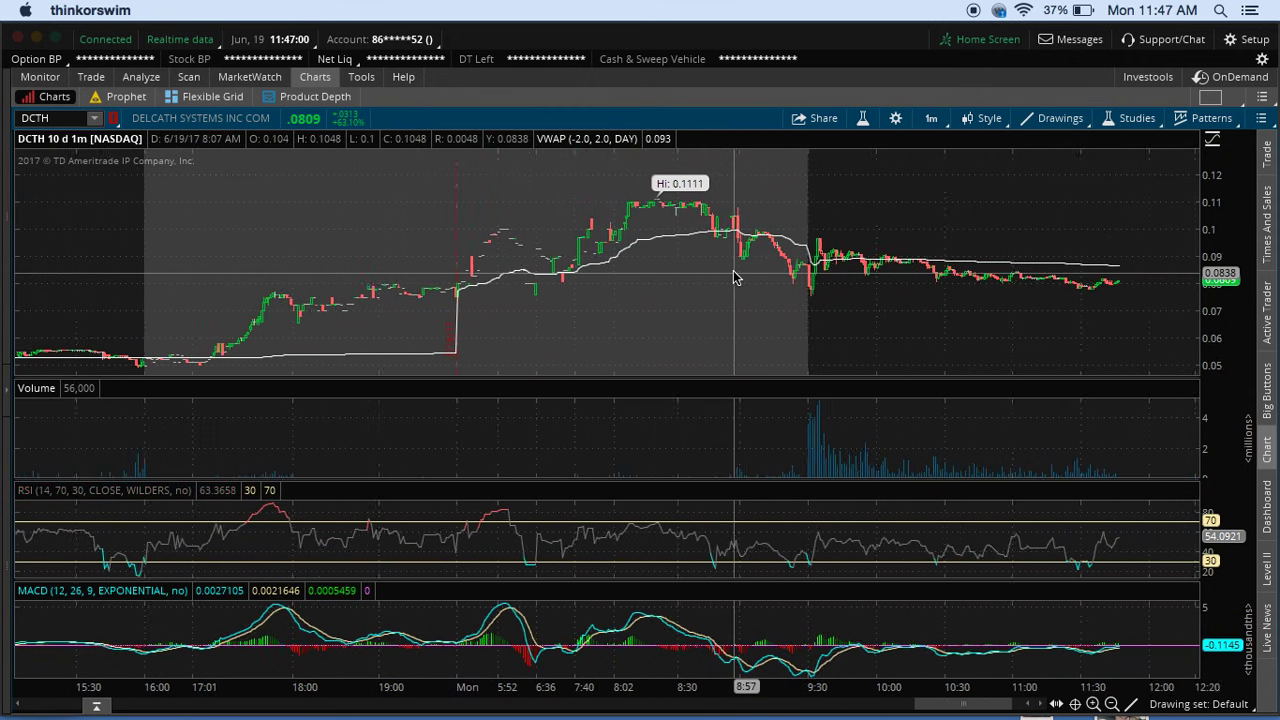
pyautogui.scroll(-3, 734, 277)
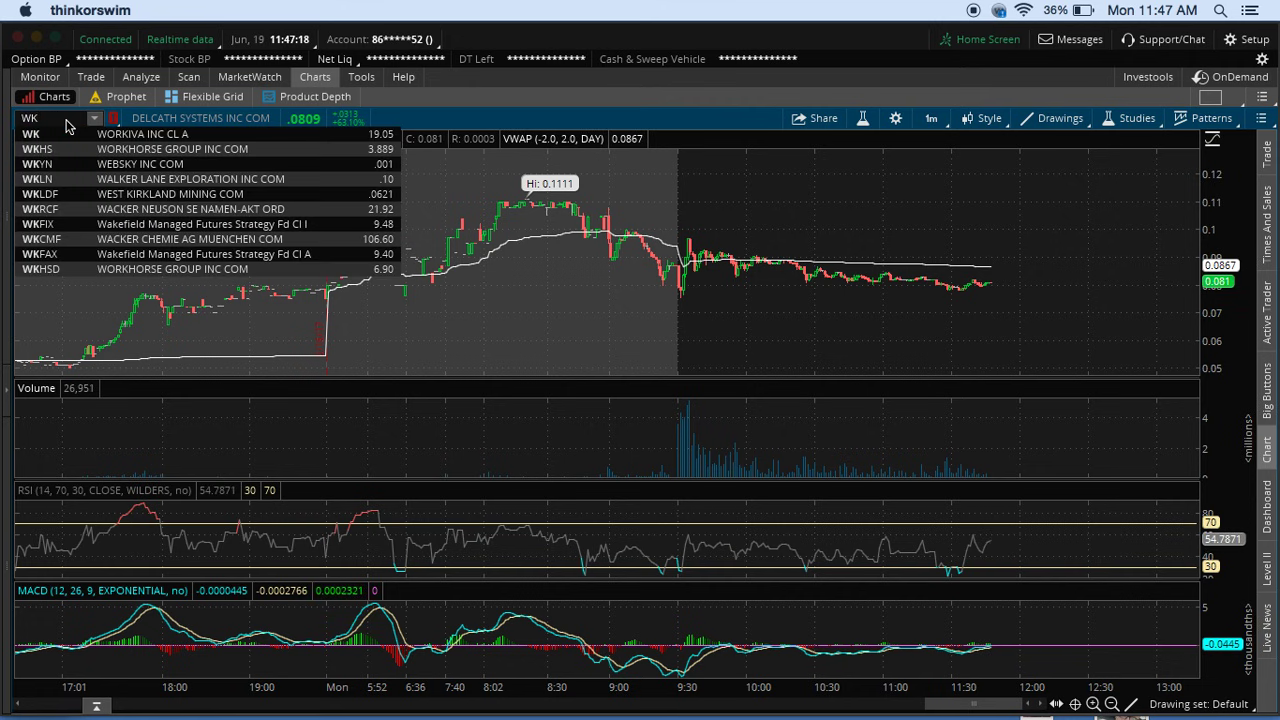
# - Load the WKHS chart and clear all existing trendline drawings from its drawing set
pyautogui.press('Return')
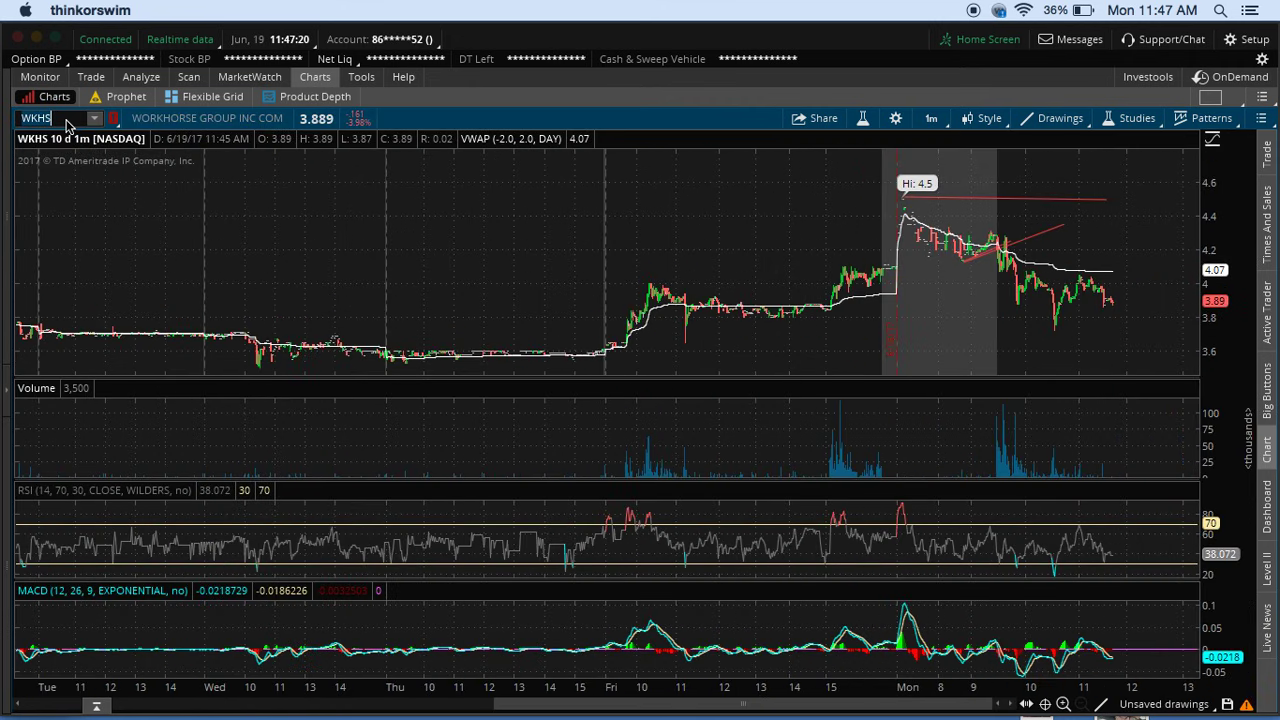
pyautogui.click(1080, 122)
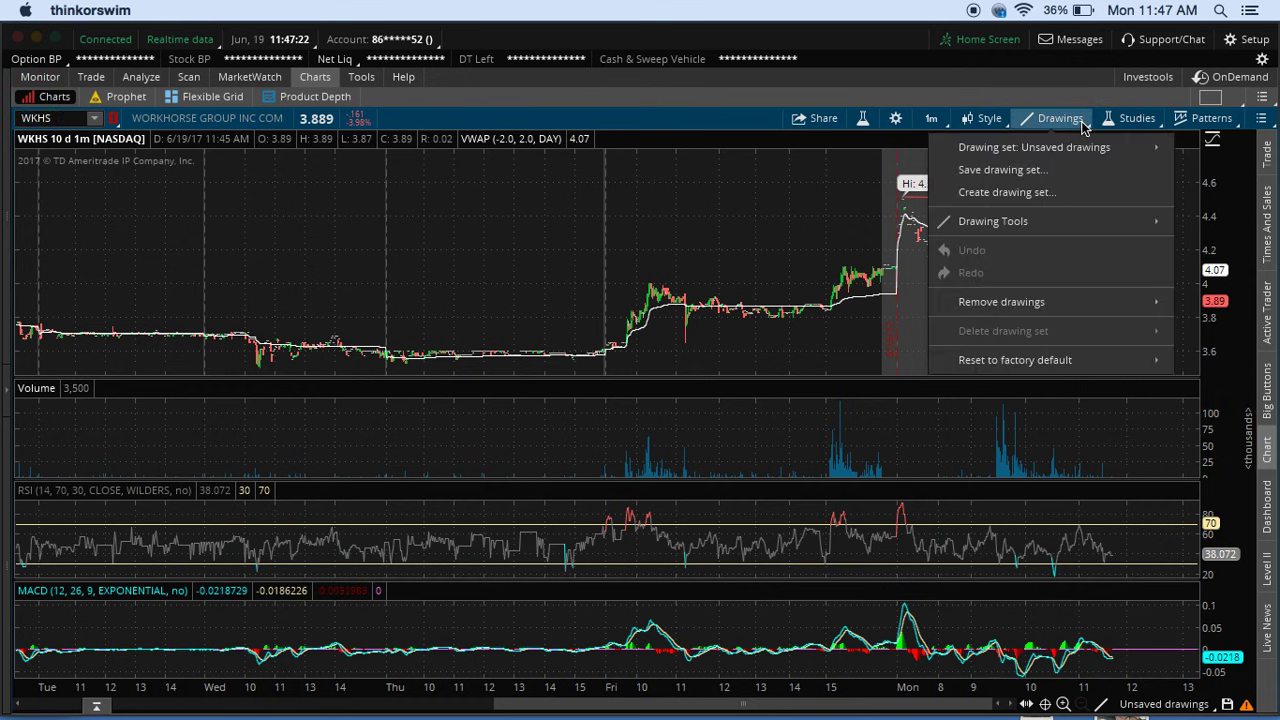
pyautogui.moveTo(1042, 312)
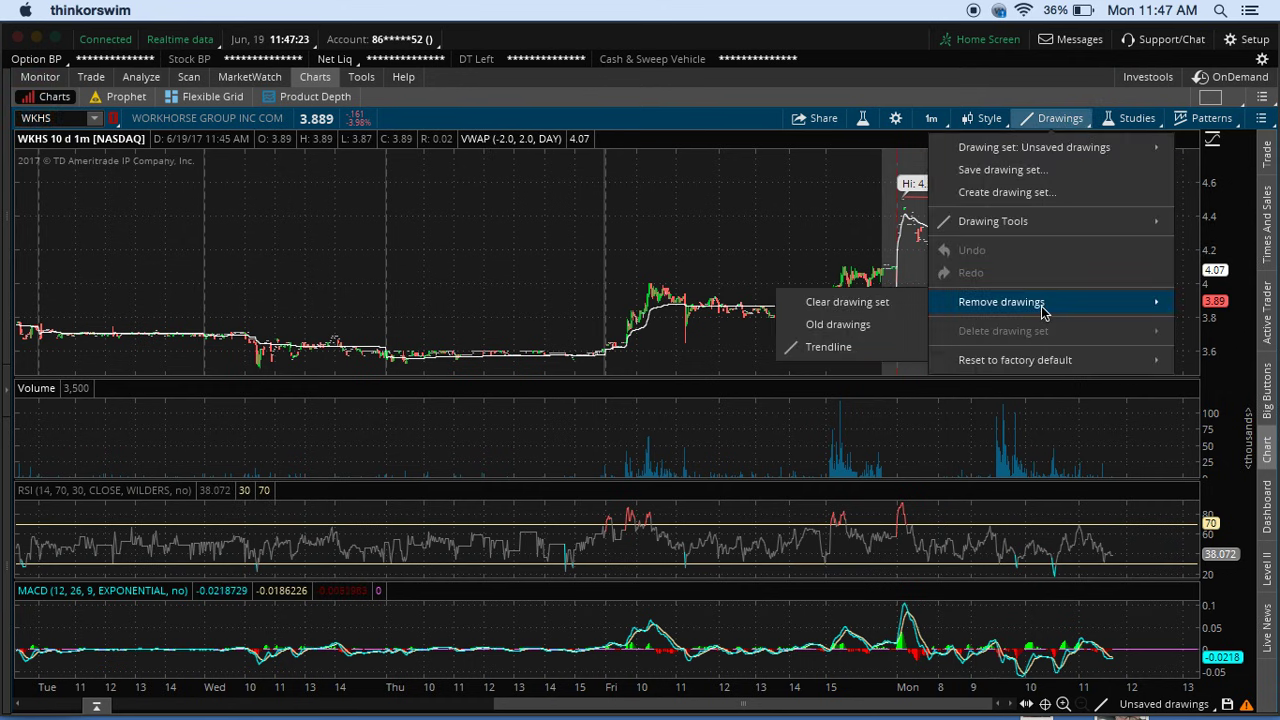
pyautogui.click(875, 302)
pyautogui.click(698, 119)
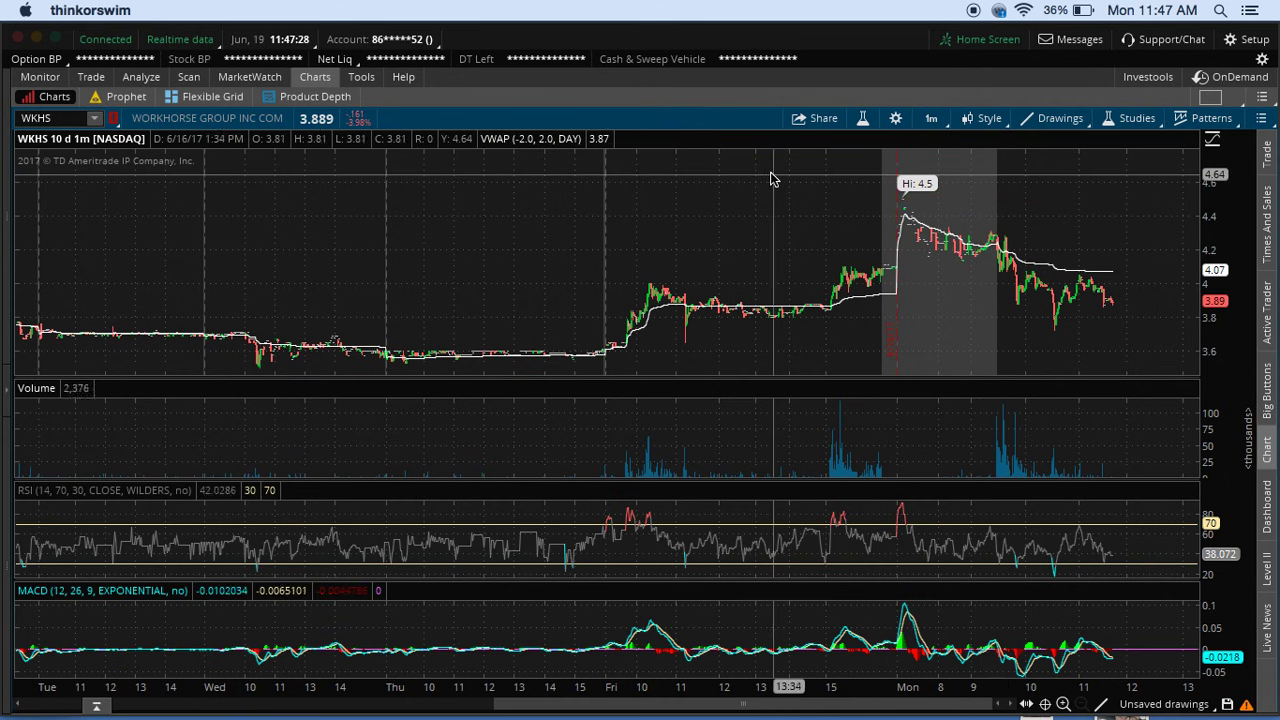
# - Examine the WKHS price against the VWAP line through Friday's 6/16/17 session, from the open to about 15:05
pyautogui.hscroll(-1, 771, 179)
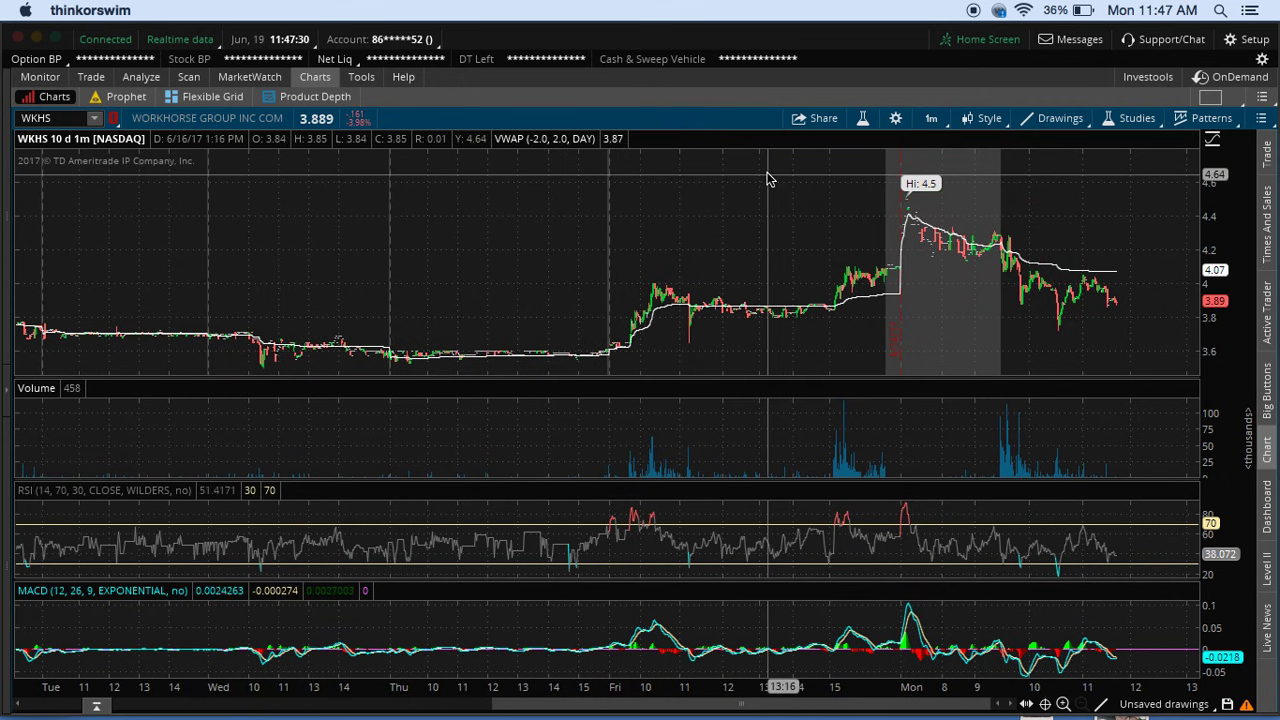
pyautogui.moveTo(588, 234); pyautogui.dragTo(980, 216)
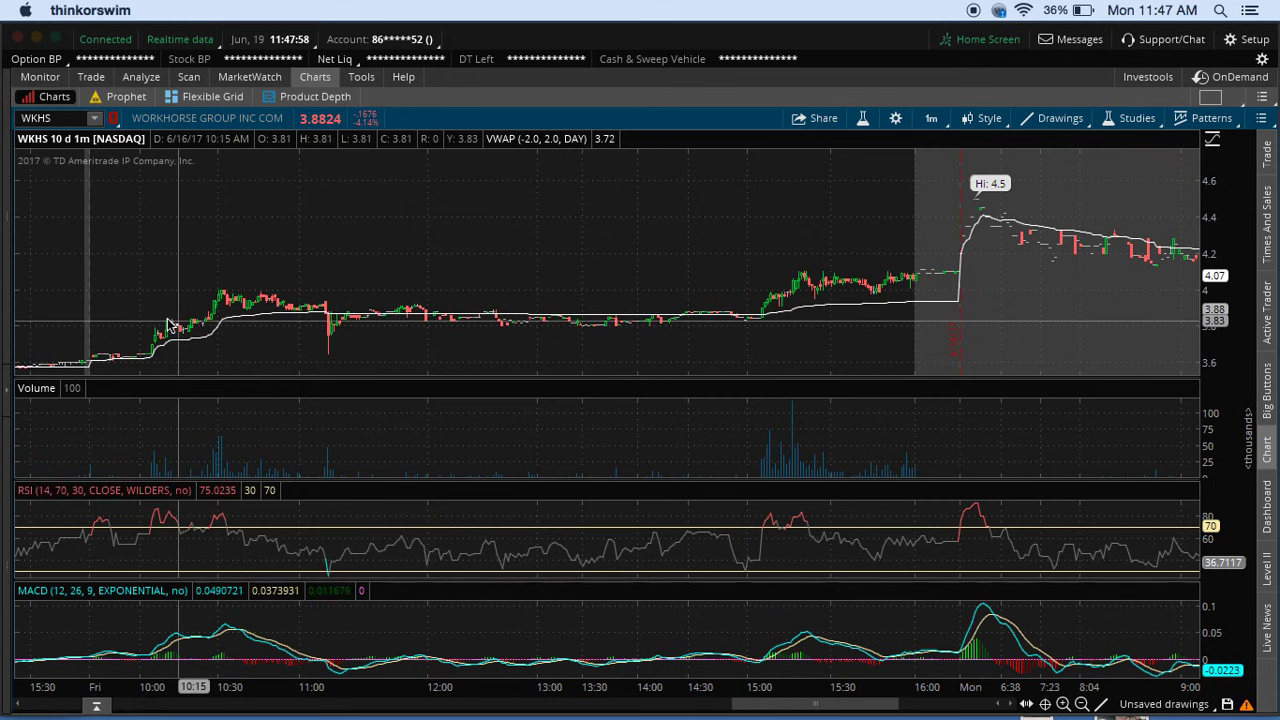
pyautogui.hscroll(5, 190, 357)
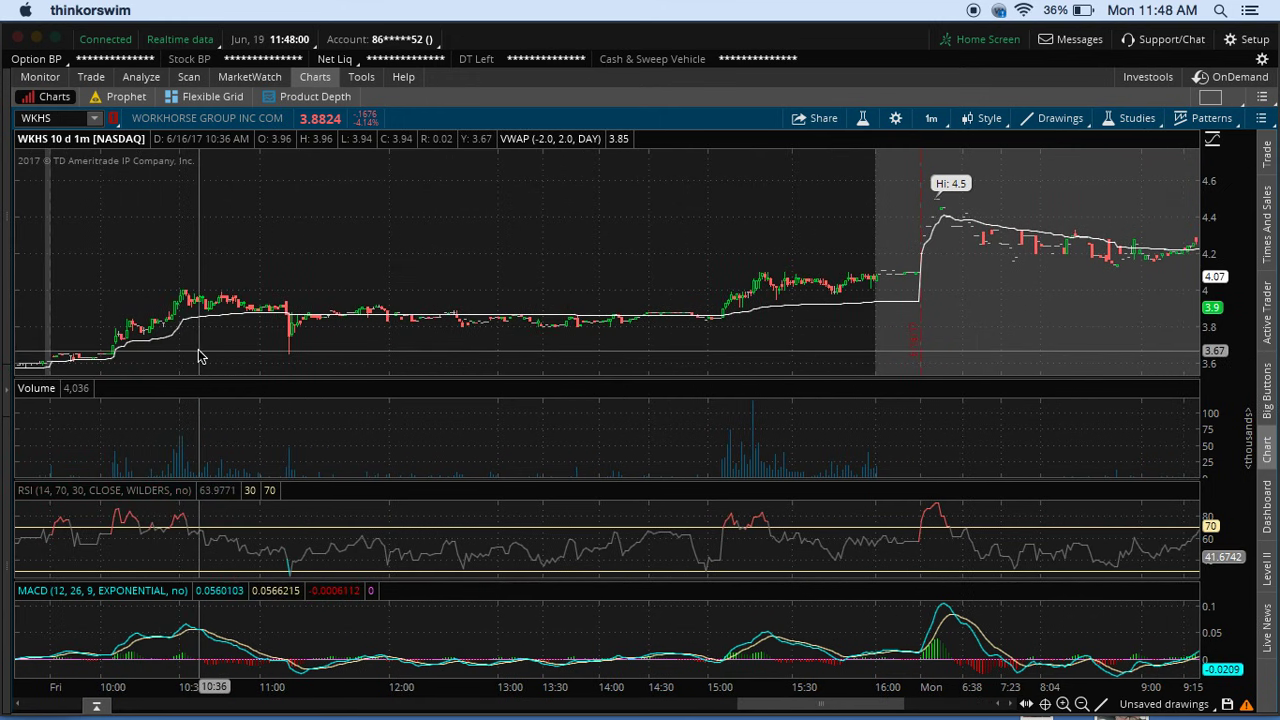
pyautogui.hscroll(6, 198, 357)
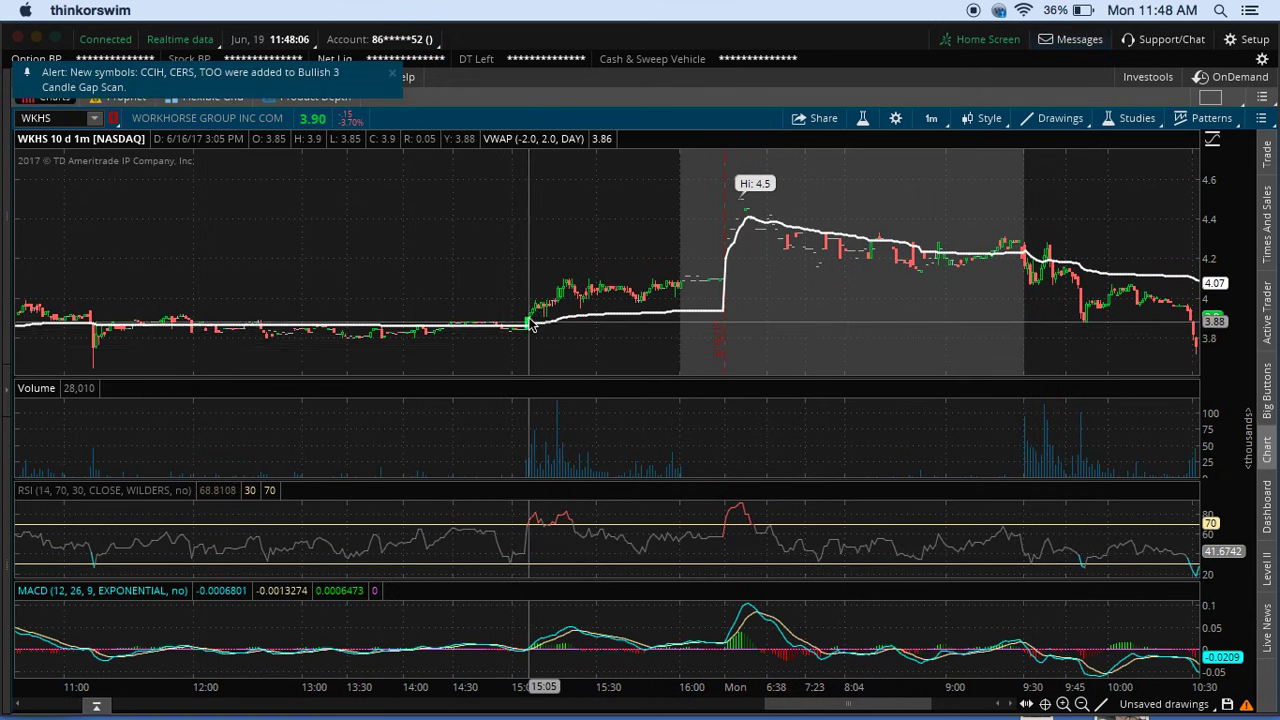
# - Measure the WKHS price move at the VWAP line near 15:05 on 6/16/17 and follow the price through Monday's 6/19/17 bars
pyautogui.moveTo(525, 324); pyautogui.dragTo(530, 282)
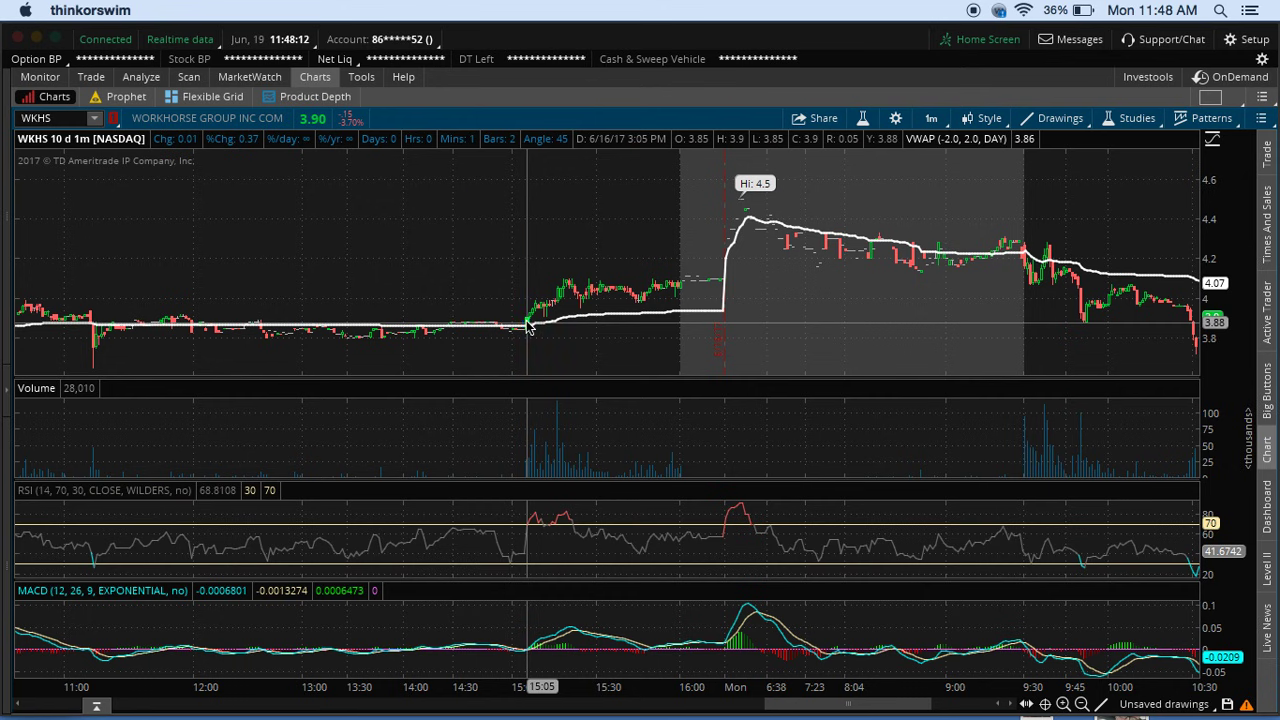
pyautogui.hscroll(10, 527, 328)
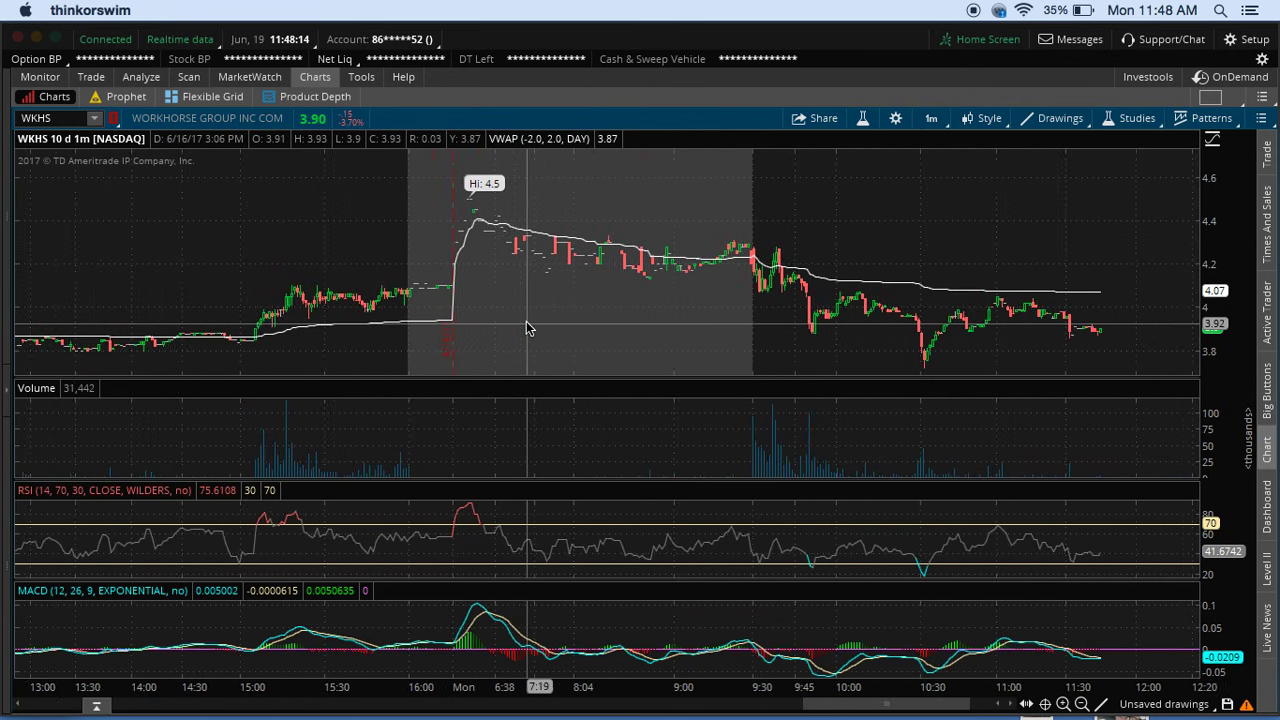
pyautogui.hscroll(1, 527, 328)
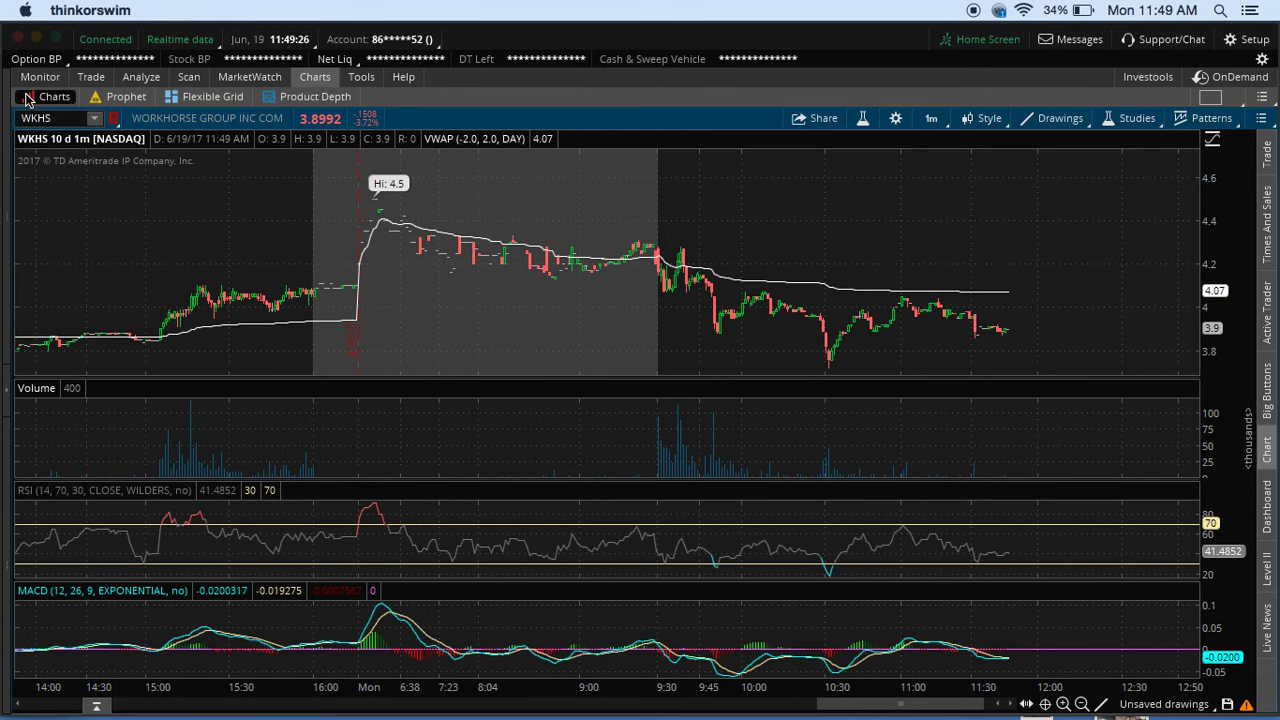
# - Switch the chart's symbol to PLUG
pyautogui.click(60, 121)
pyautogui.press('BackSpace')
pyautogui.press('BackSpace')
pyautogui.press('BackSpace')
pyautogui.press('BackSpace')
pyautogui.write('PLUG')
pyautogui.press('Return')
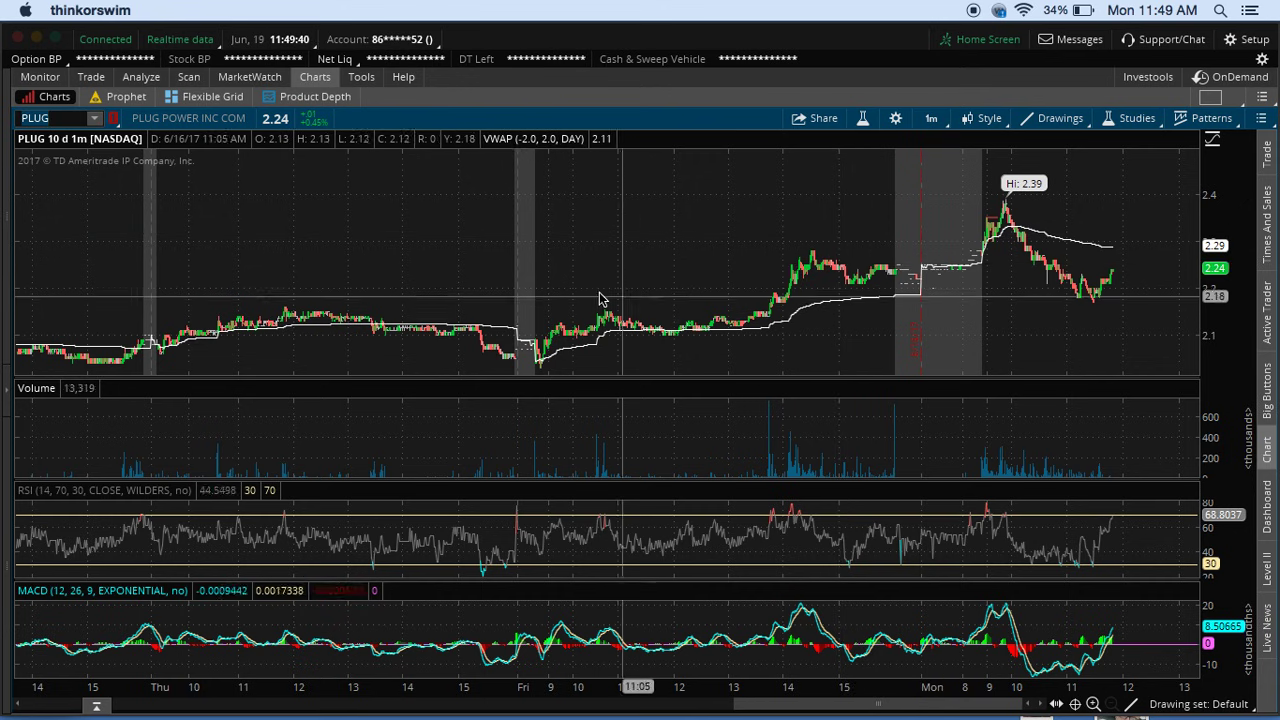
# - Examine the PLUG price against the VWAP line through Friday's 6/16/17 session
pyautogui.moveTo(503, 278)
pyautogui.mouseDown()
pyautogui.moveTo(771, 249)
pyautogui.moveTo(980, 252)
pyautogui.mouseUp()
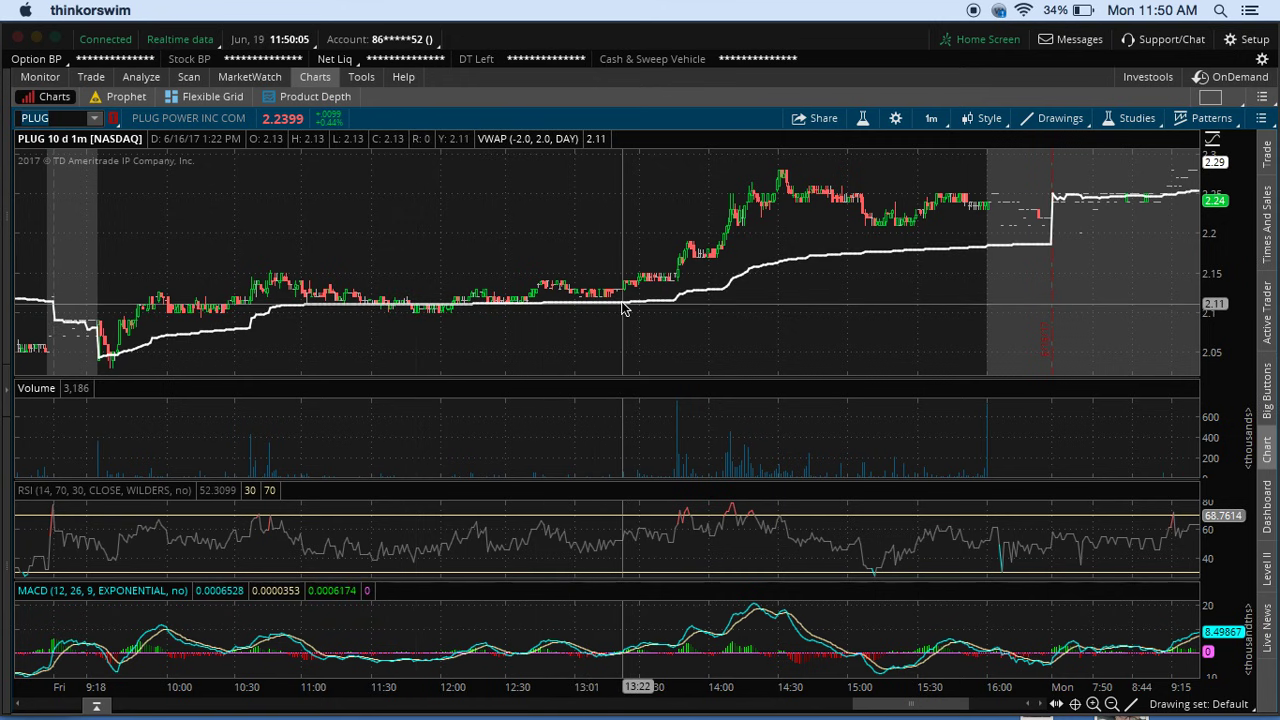
pyautogui.scroll(-2, 618, 308)
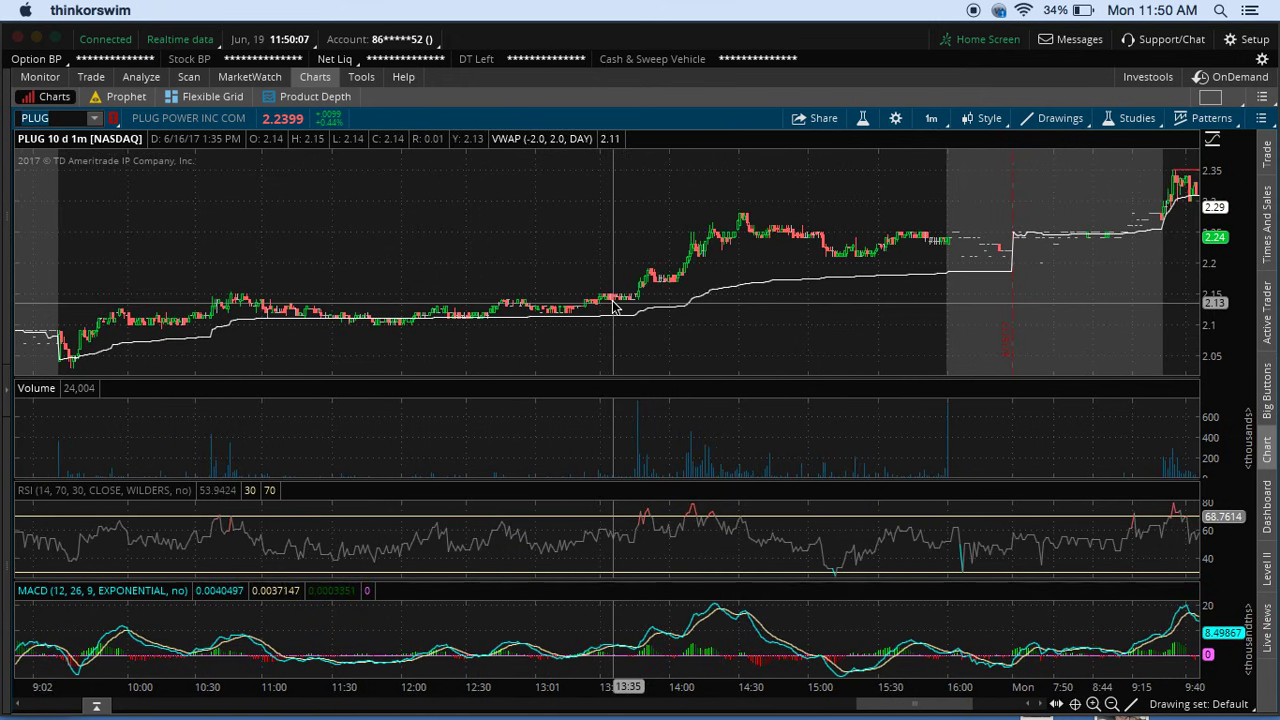
pyautogui.scroll(-3, 614, 307)
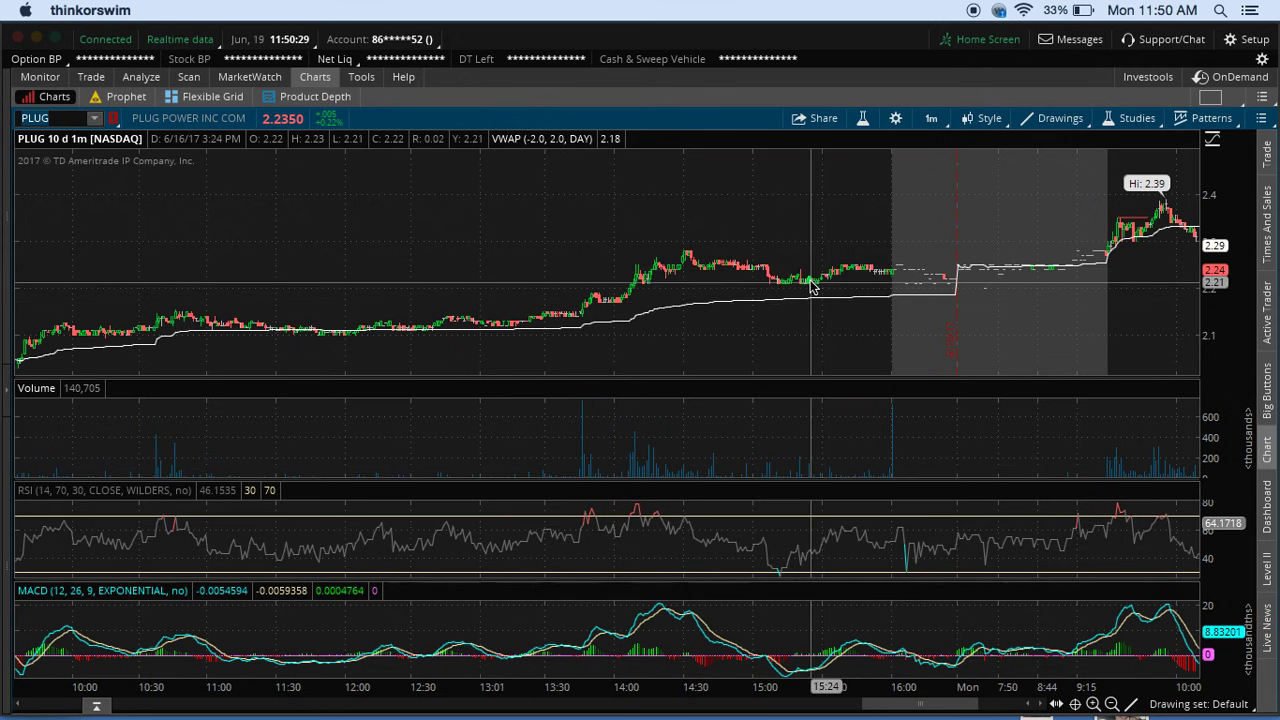
pyautogui.scroll(-5, 768, 253)
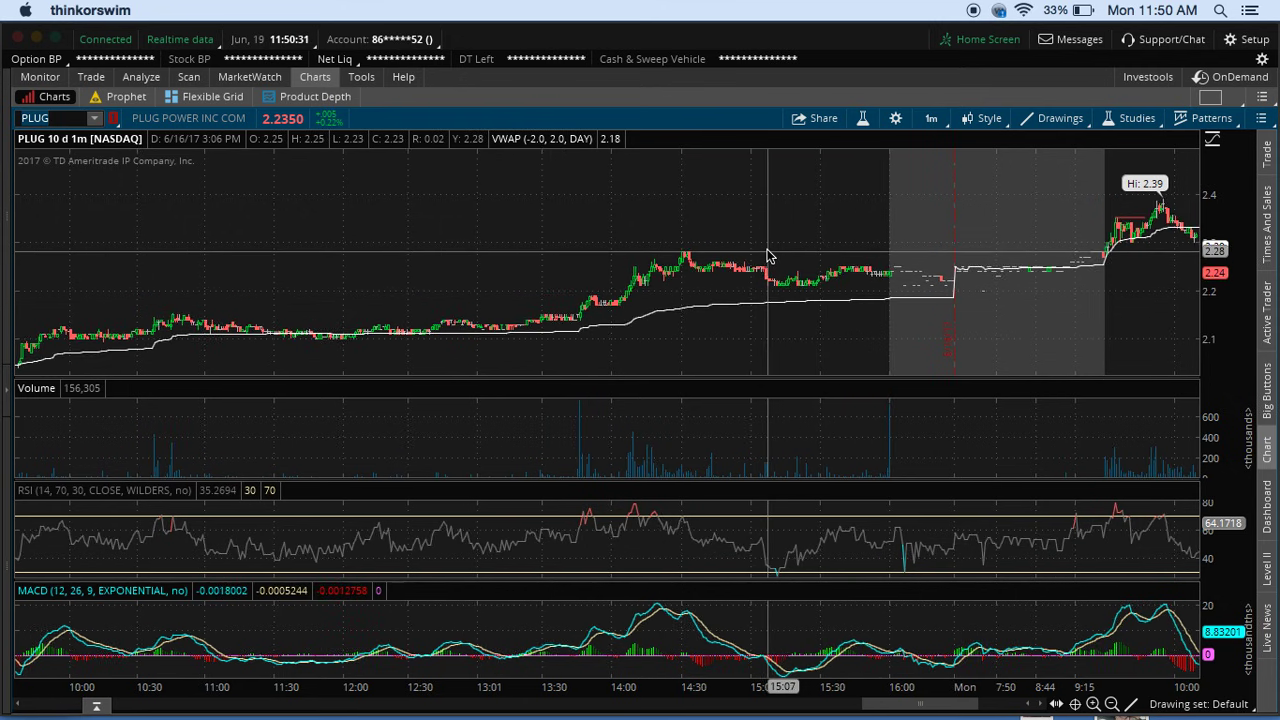
# - Follow the PLUG price against the VWAP line from Monday's 6/19/17 premarket to the latest bars
pyautogui.scroll(-4, 763, 253)
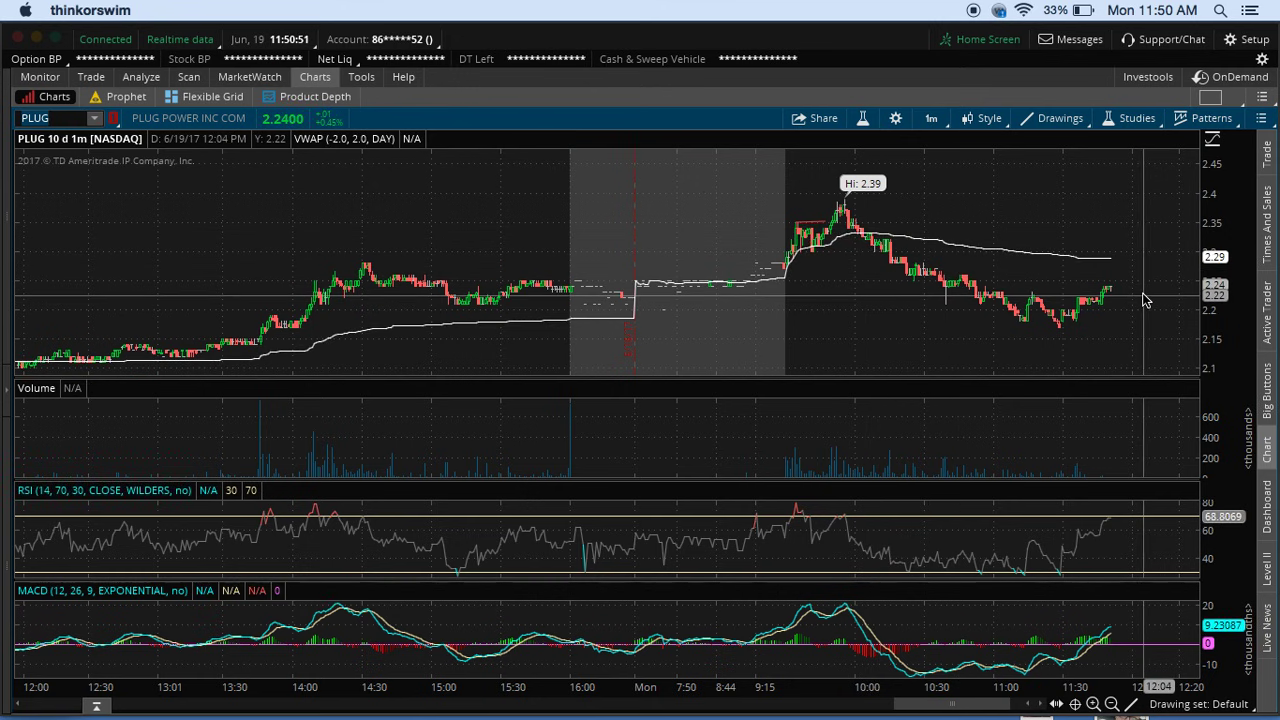
pyautogui.hscroll(2, 1130, 303)
pyautogui.hscroll(5, 1145, 300)
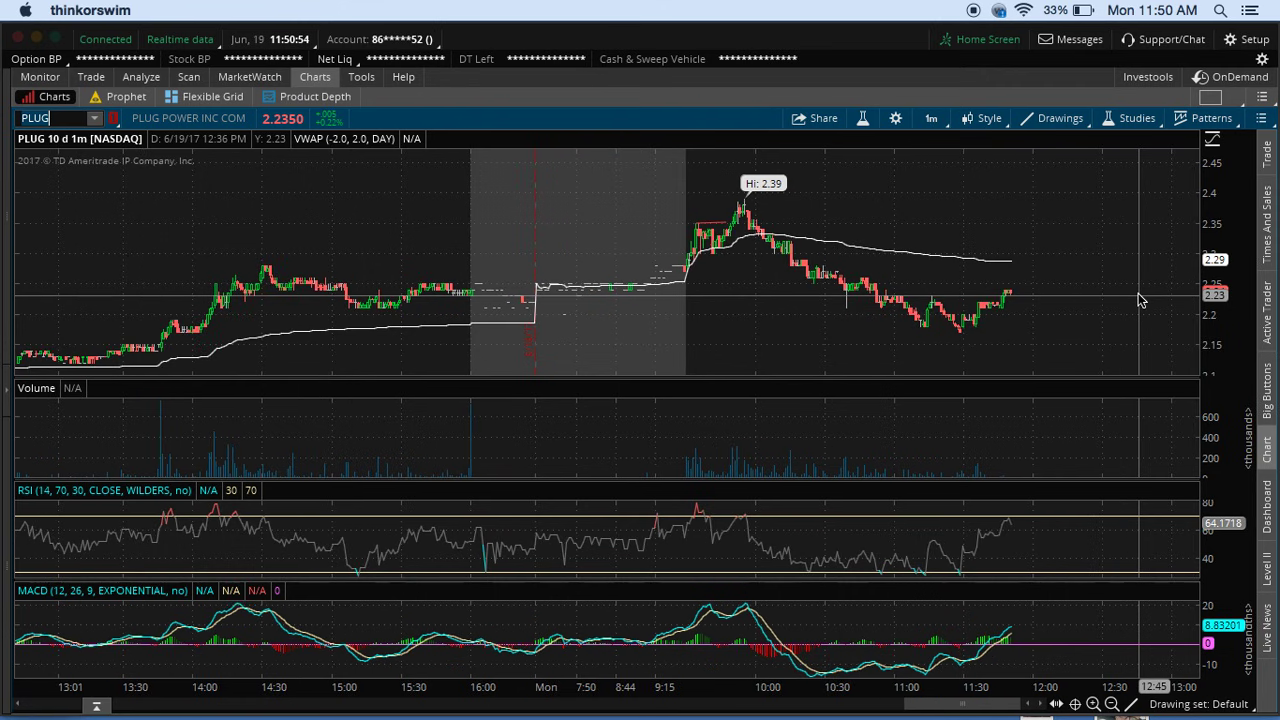